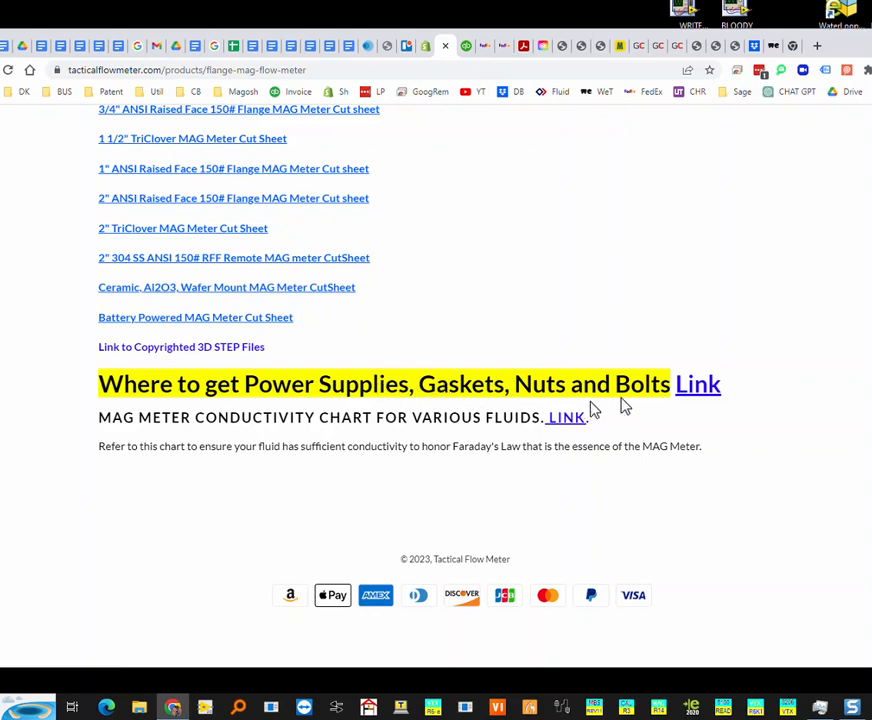
Step: Open the linked document on power supplies, gaskets, nuts and bolts and read through to the ModBus RTU to USB adapter section
click(697, 400)
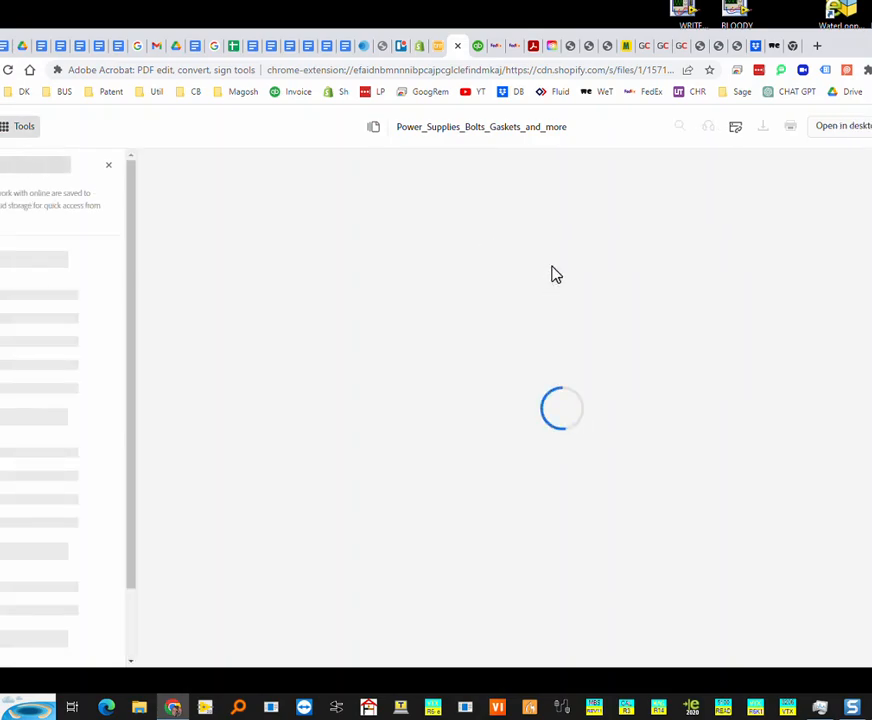
scroll(566, 340, down, 15)
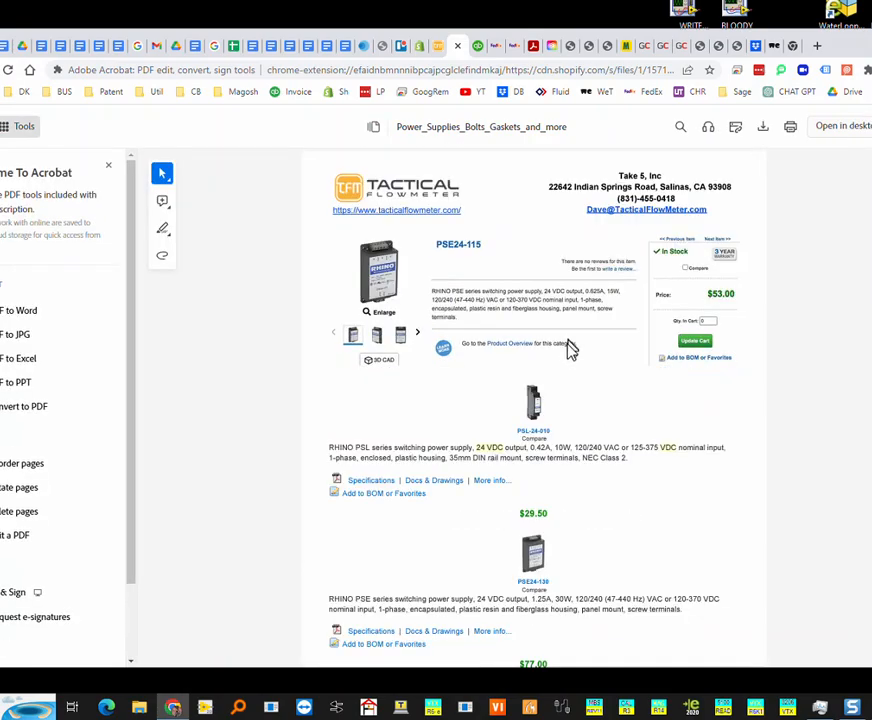
scroll(575, 400, down, 20)
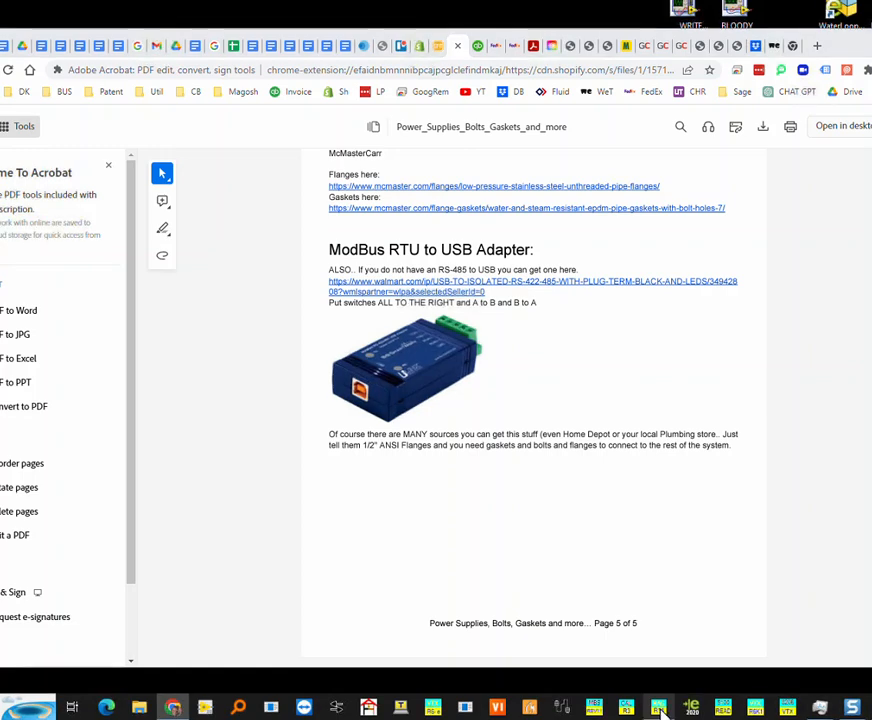
Step: Launch MAGCom Rev 14 and load the TFM-MAG.cfg configuration file from the TacticalFlow folder
click(659, 710)
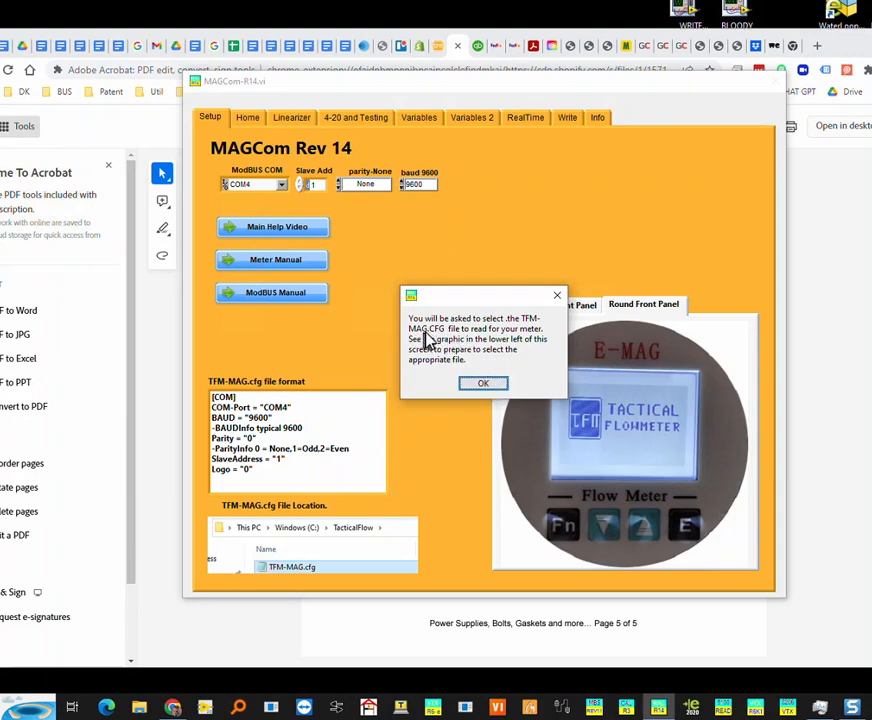
click(484, 384)
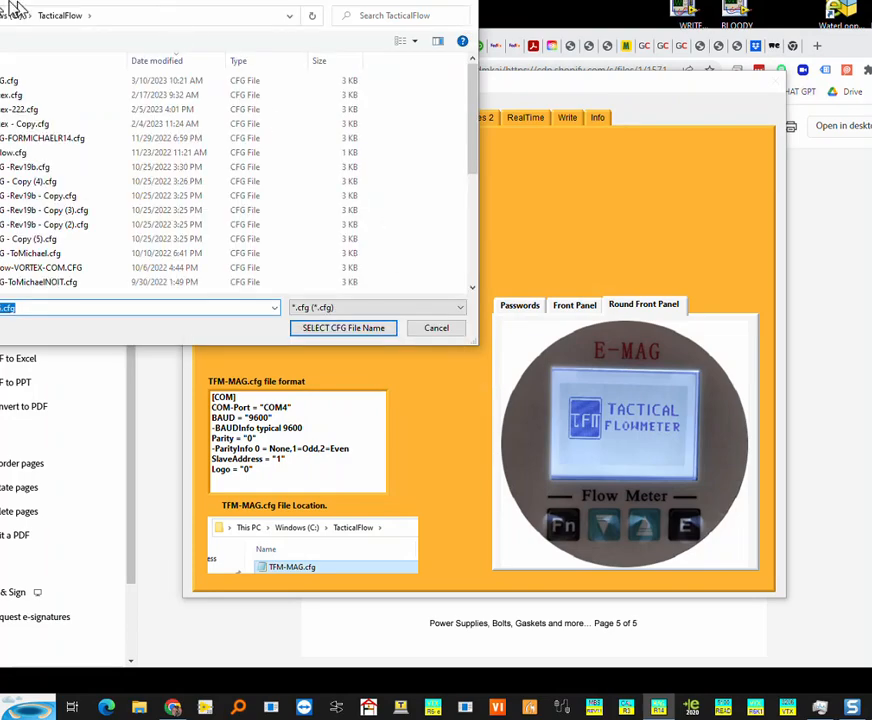
drag(0, 0, 216, 72)
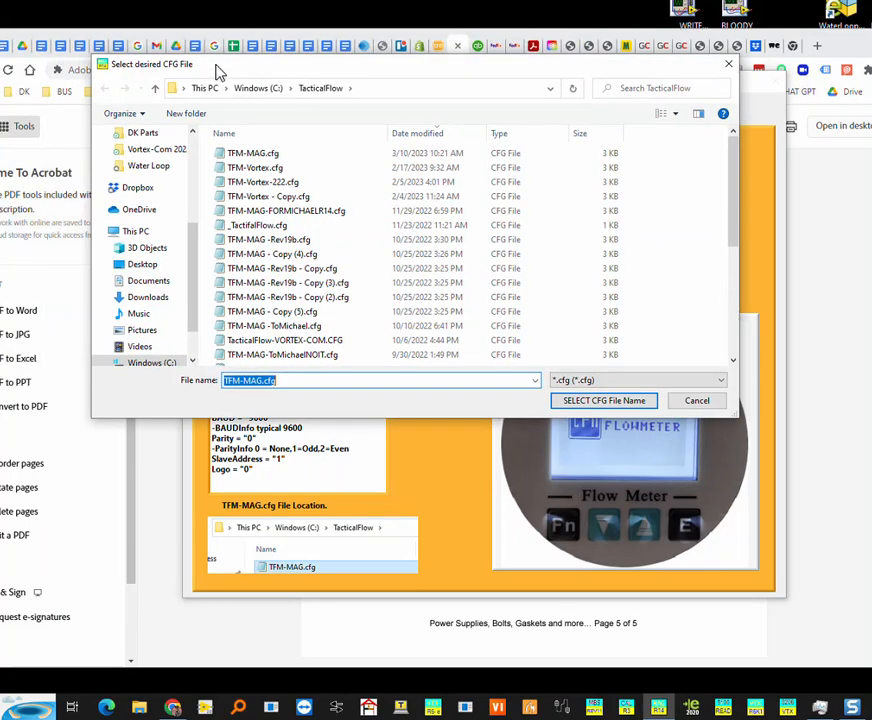
double_click(230, 160)
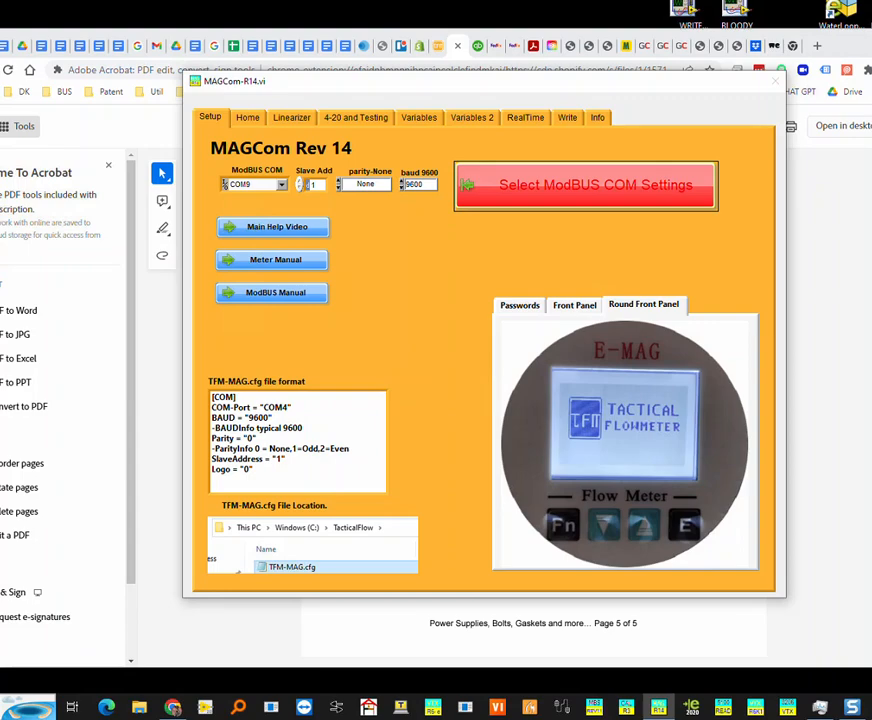
Step: Check in Device Manager which COM ports the RS-485 adapters use, and return to MAGCom
key(super)
text(device manager)
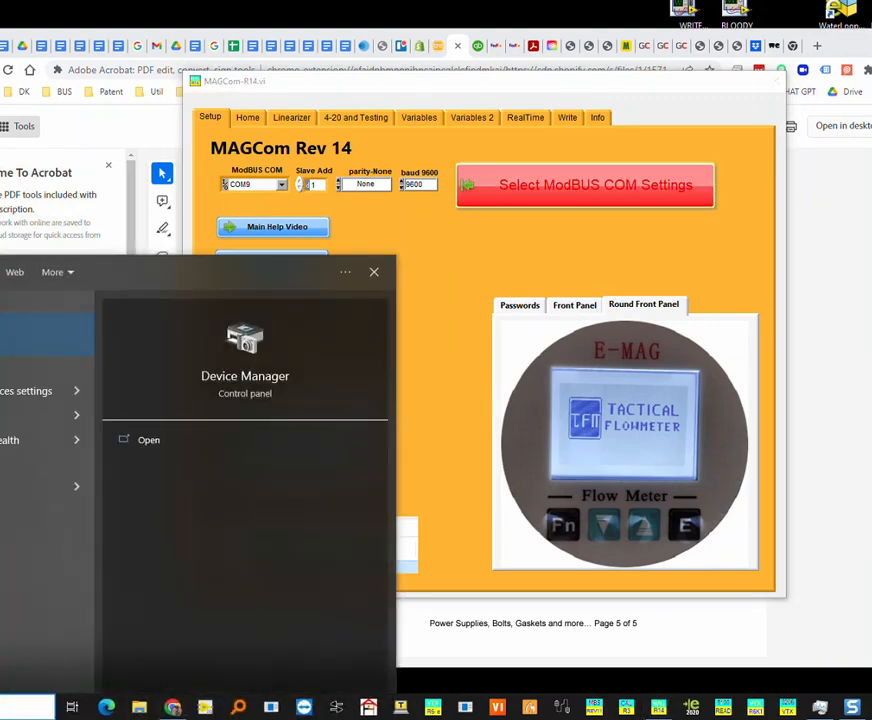
click(238, 375)
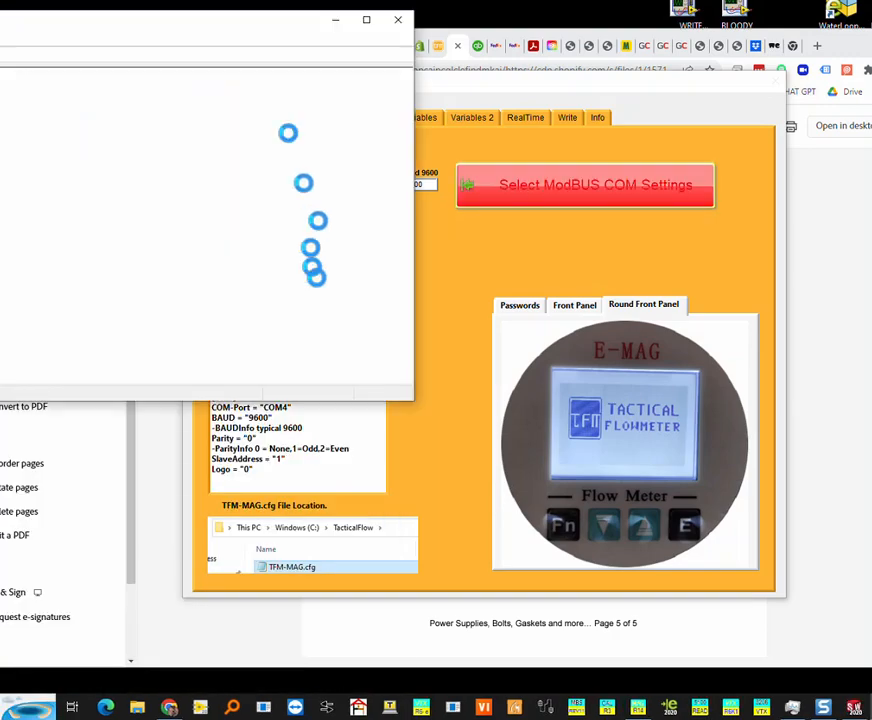
drag(203, 30, 336, 60)
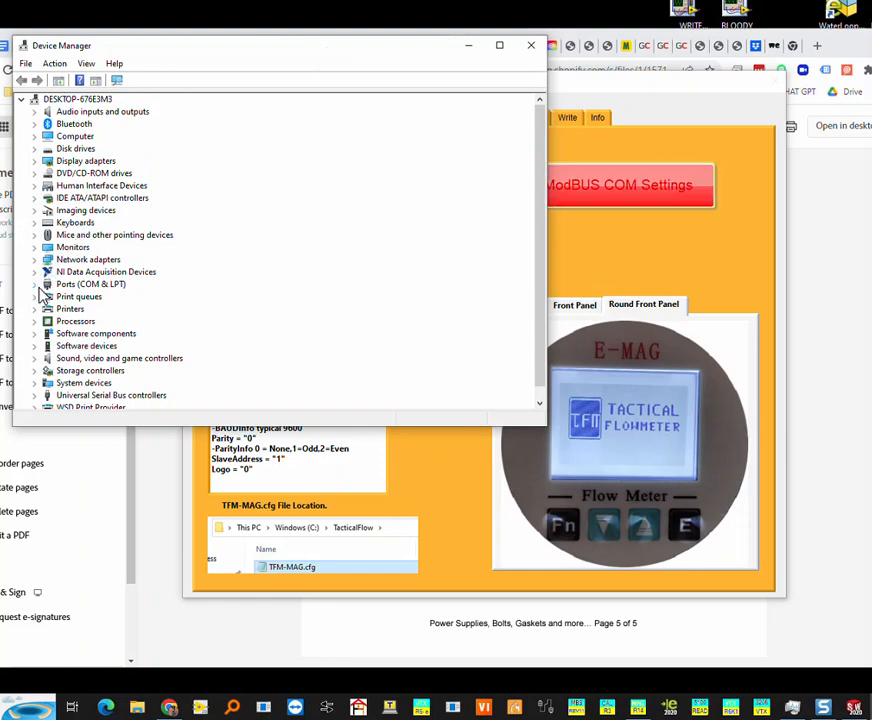
click(37, 284)
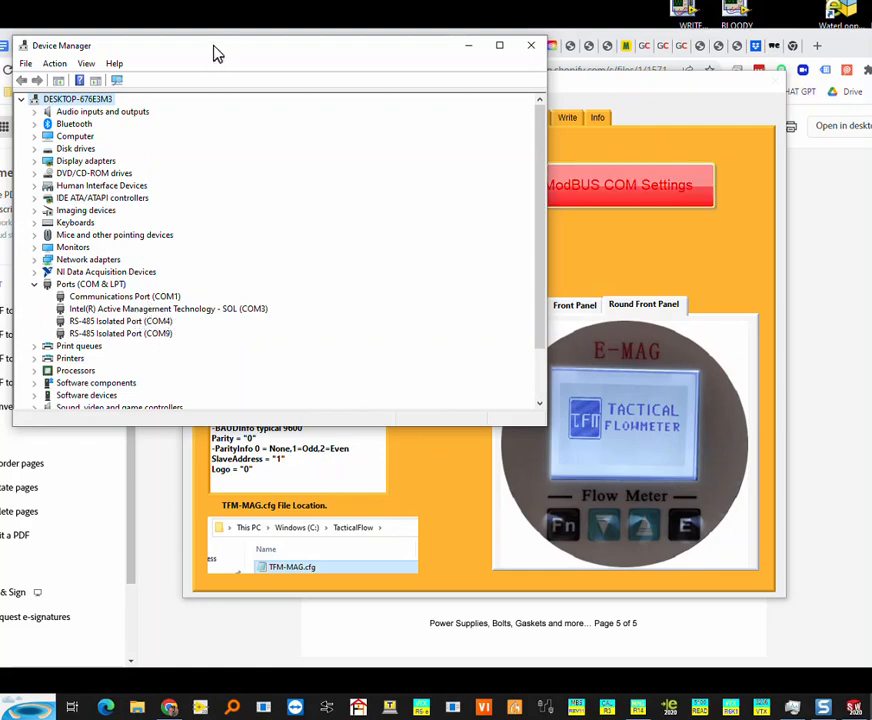
drag(218, 53, 276, 146)
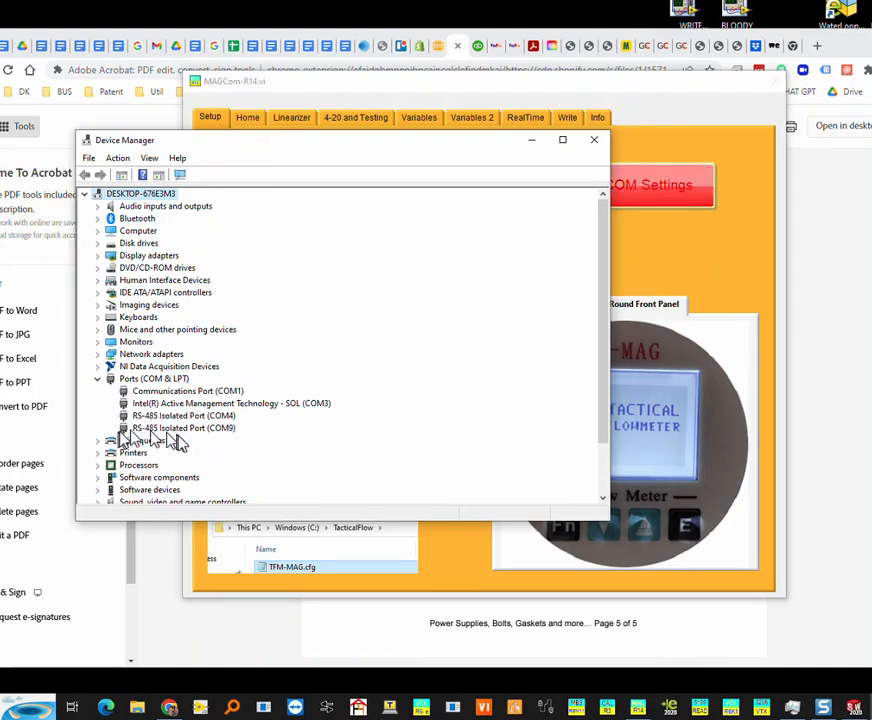
click(533, 142)
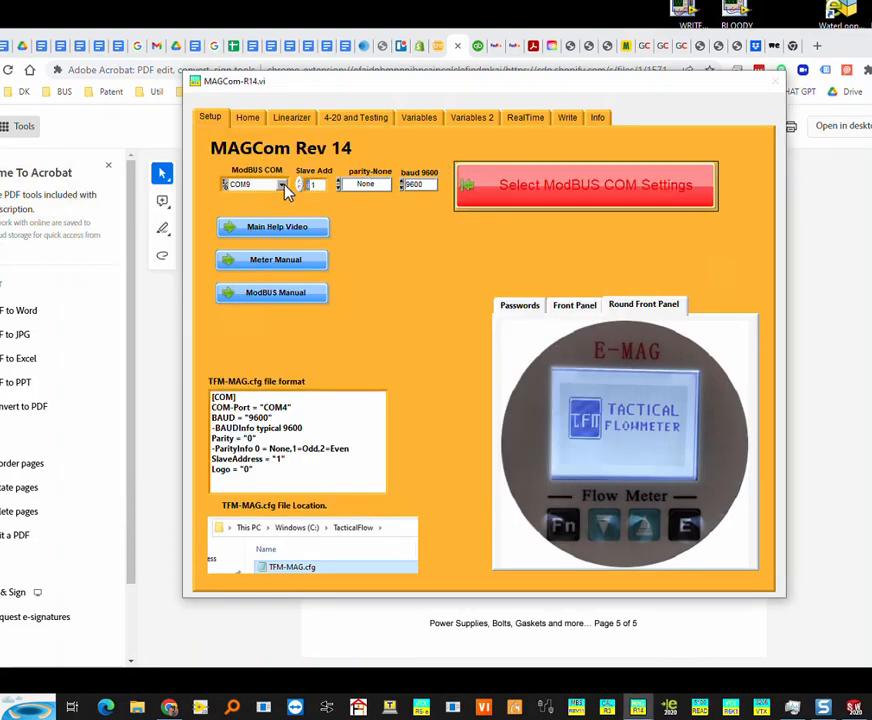
Step: View the meter's password reference and the pictures of the front panel and round front panel
click(588, 312)
click(535, 309)
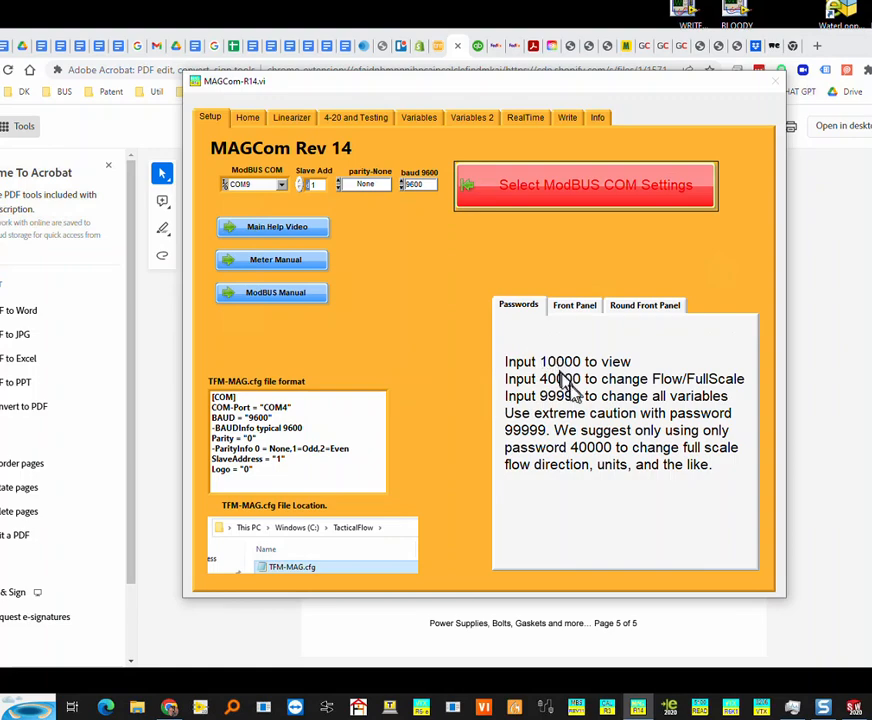
click(588, 309)
click(636, 310)
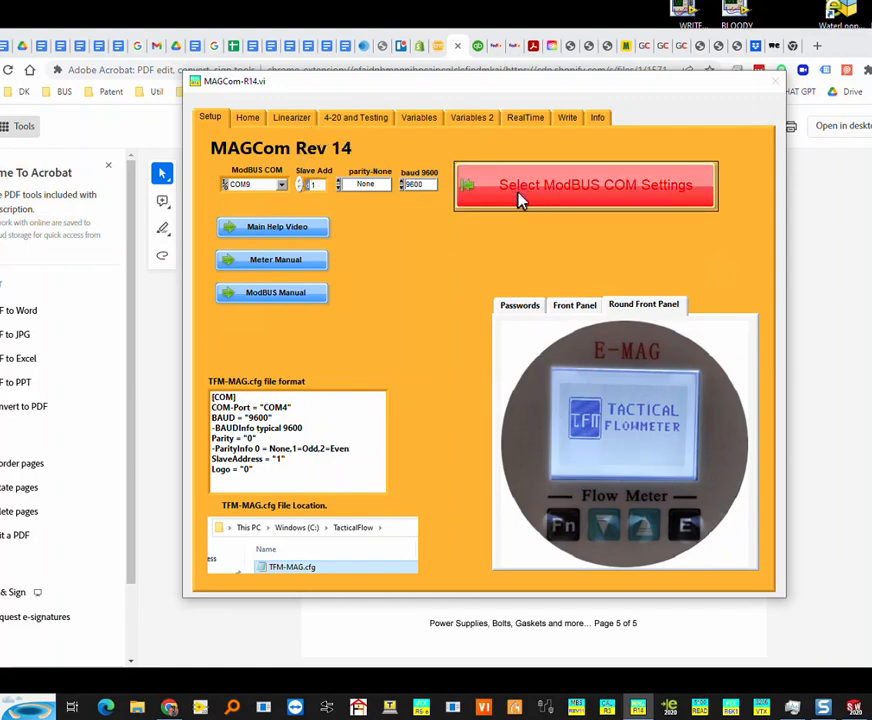
click(542, 187)
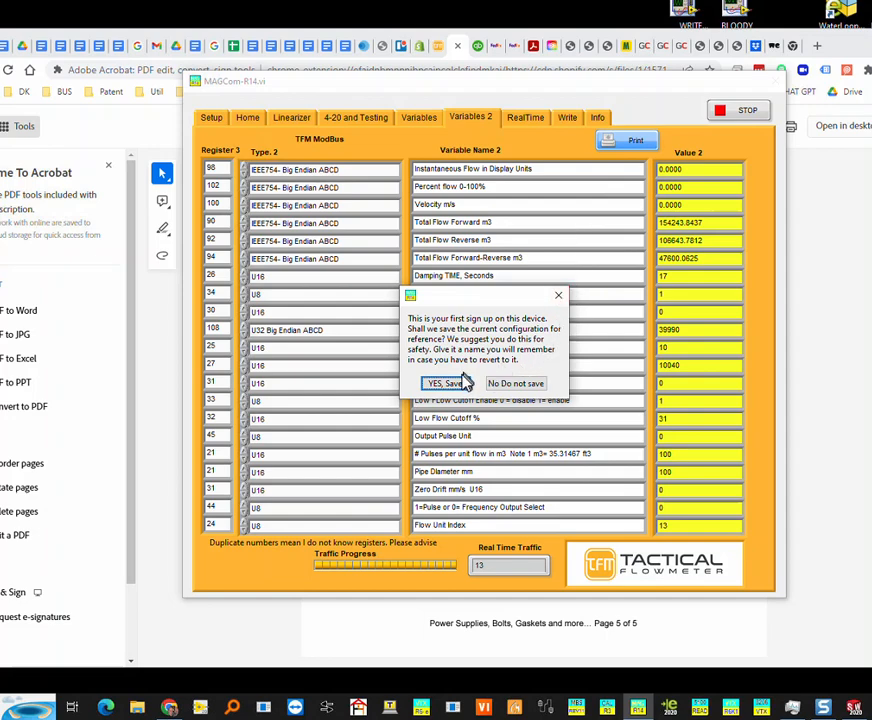
click(449, 387)
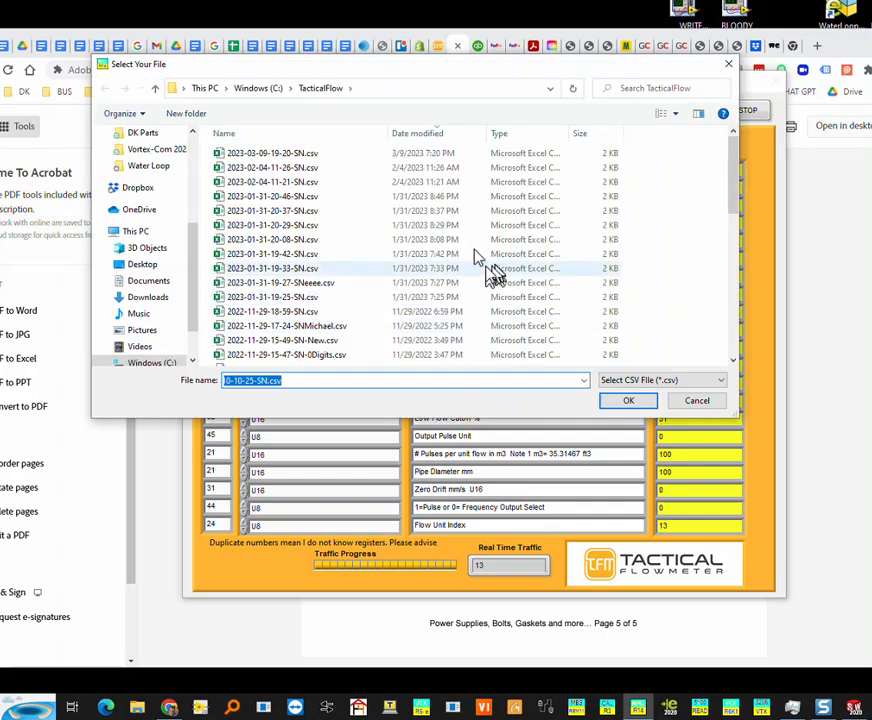
drag(329, 381, 176, 381)
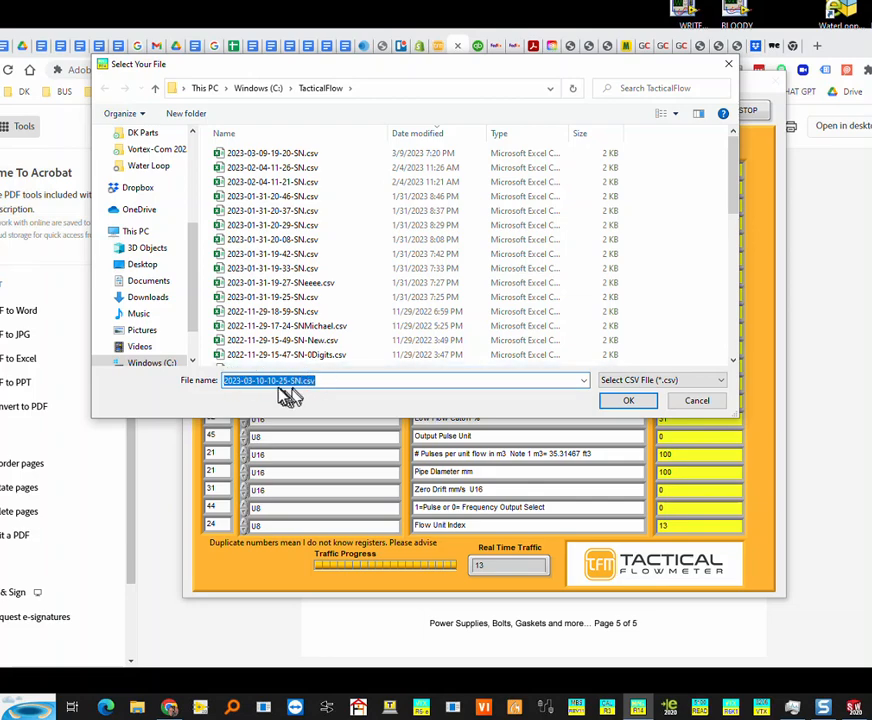
click(630, 410)
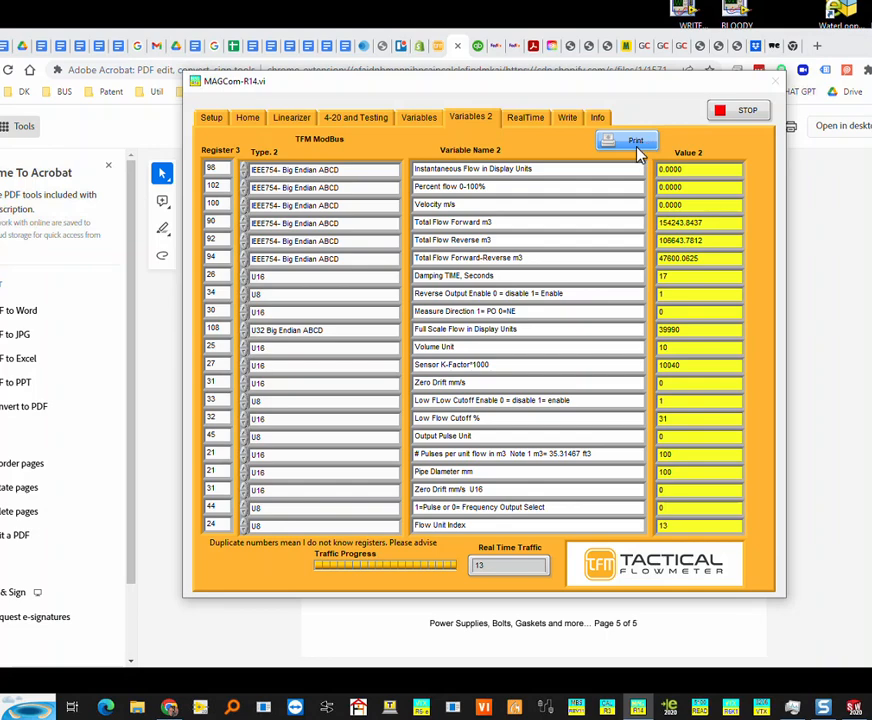
Step: Review the meter values in both variable lists and compare the two front panel pictures on the setup page
click(425, 119)
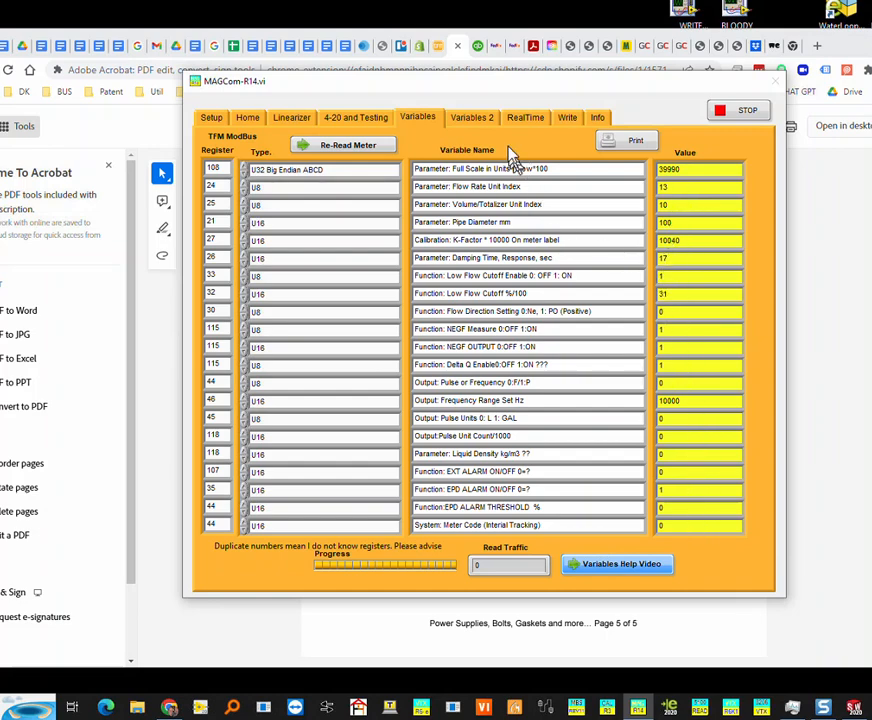
click(476, 121)
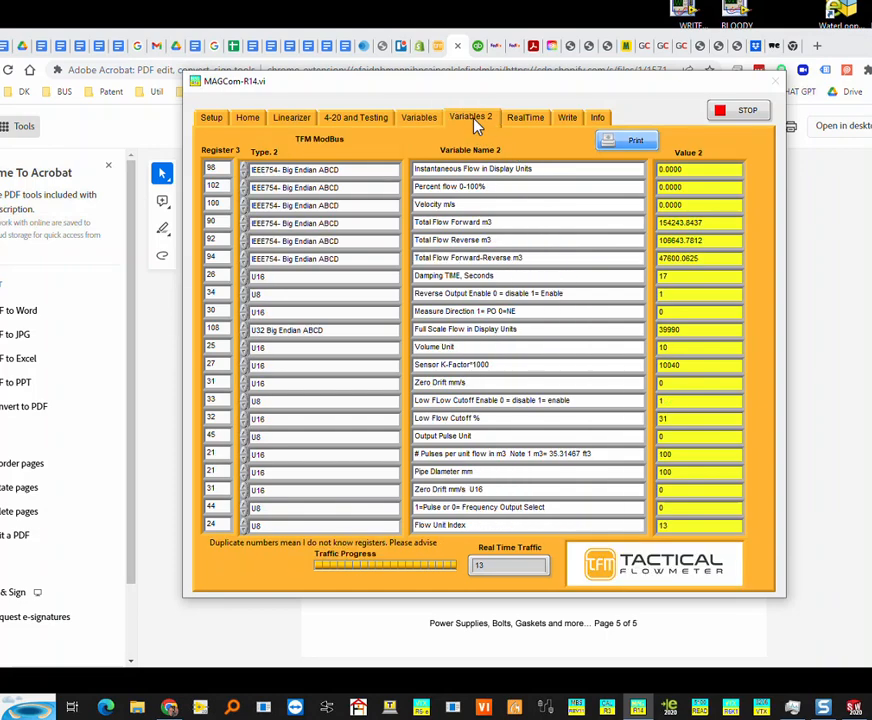
click(214, 119)
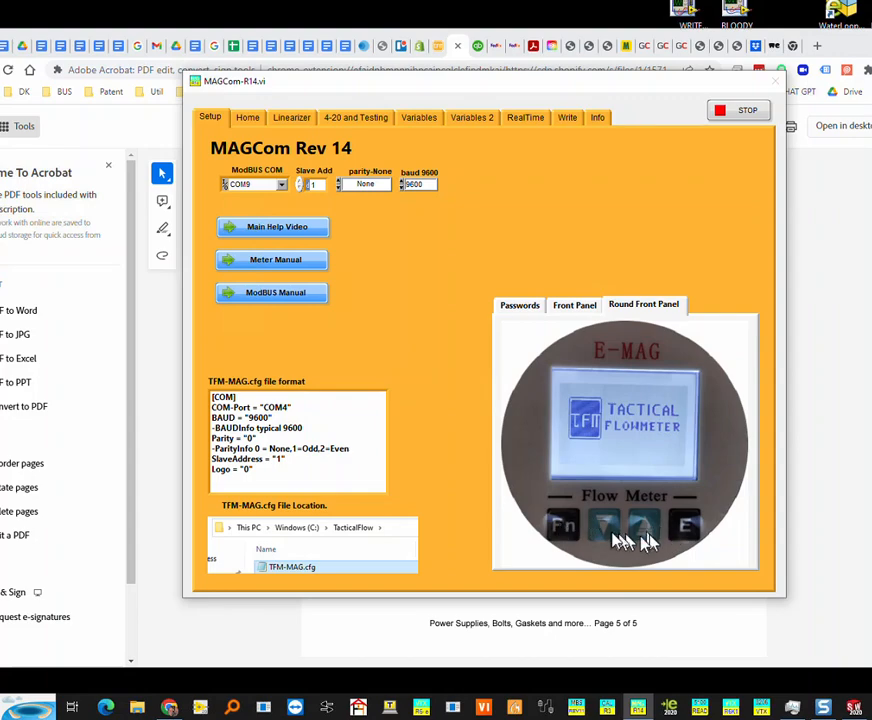
click(585, 307)
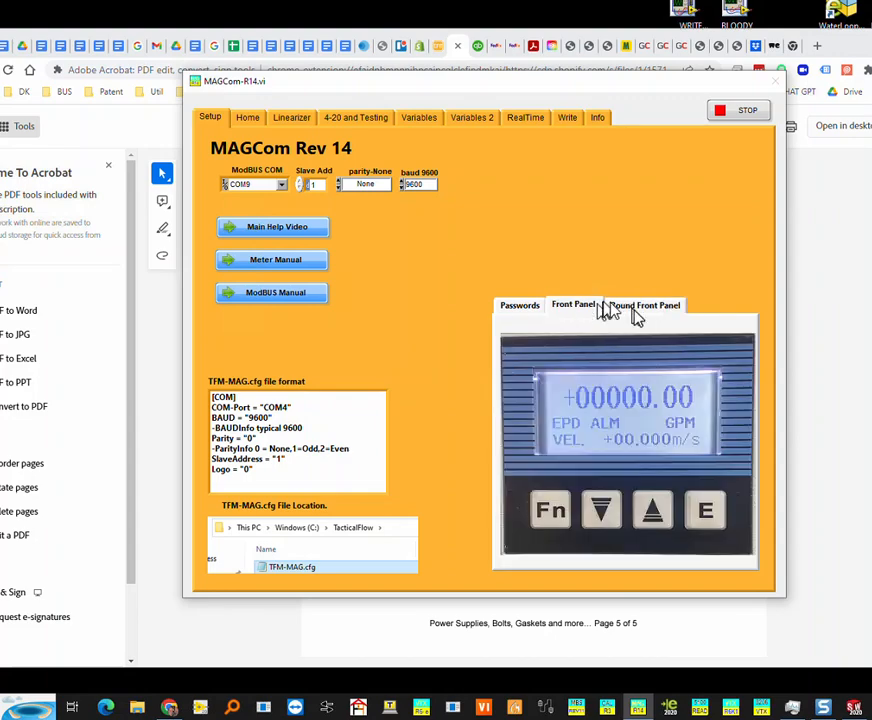
click(638, 316)
click(424, 120)
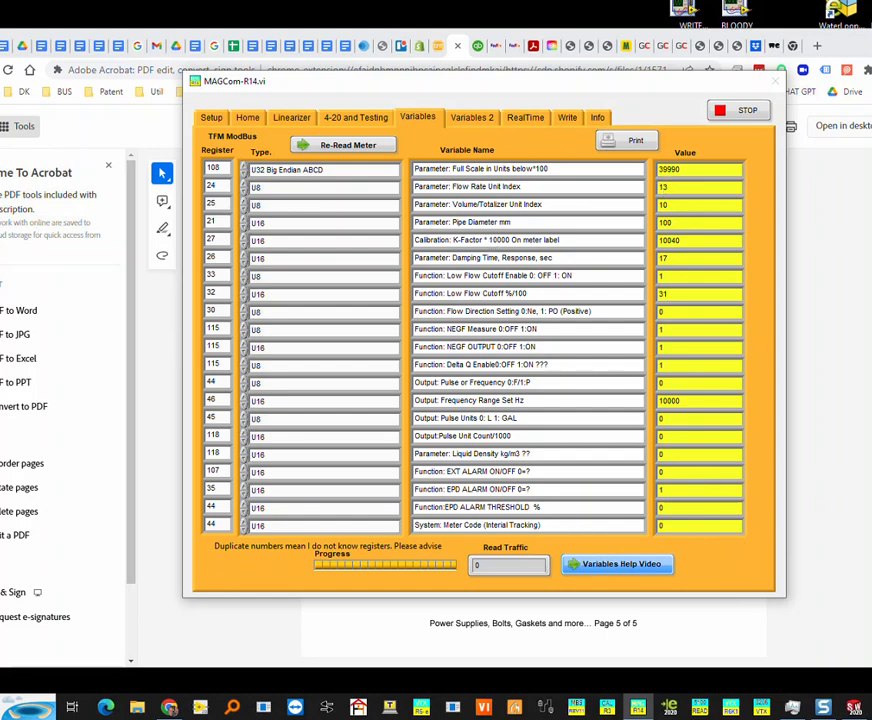
click(468, 120)
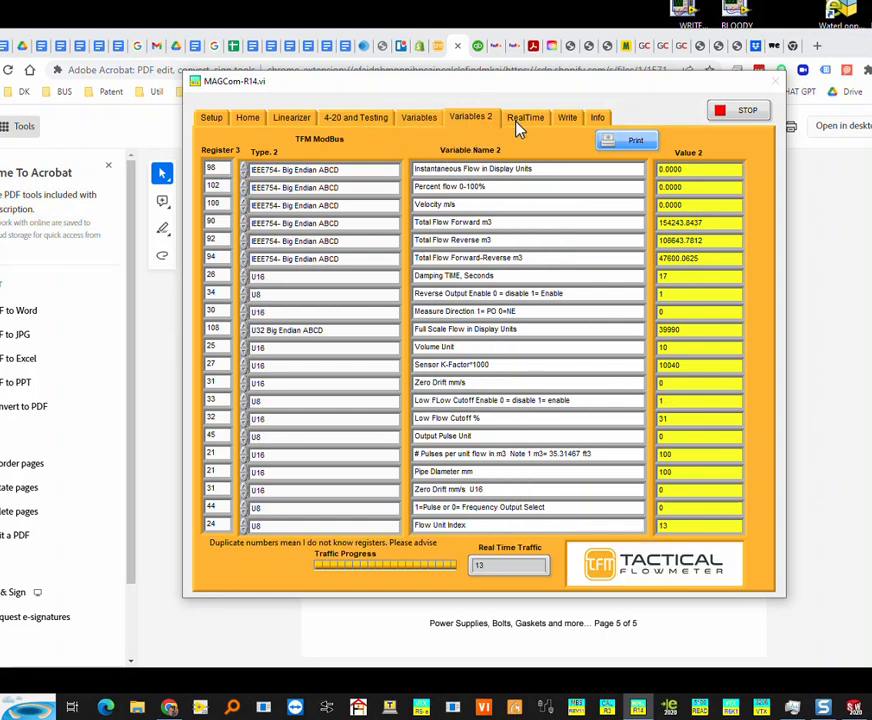
Step: Set the real-time chart to read the variable "Damping TIME, Seconds"
click(522, 119)
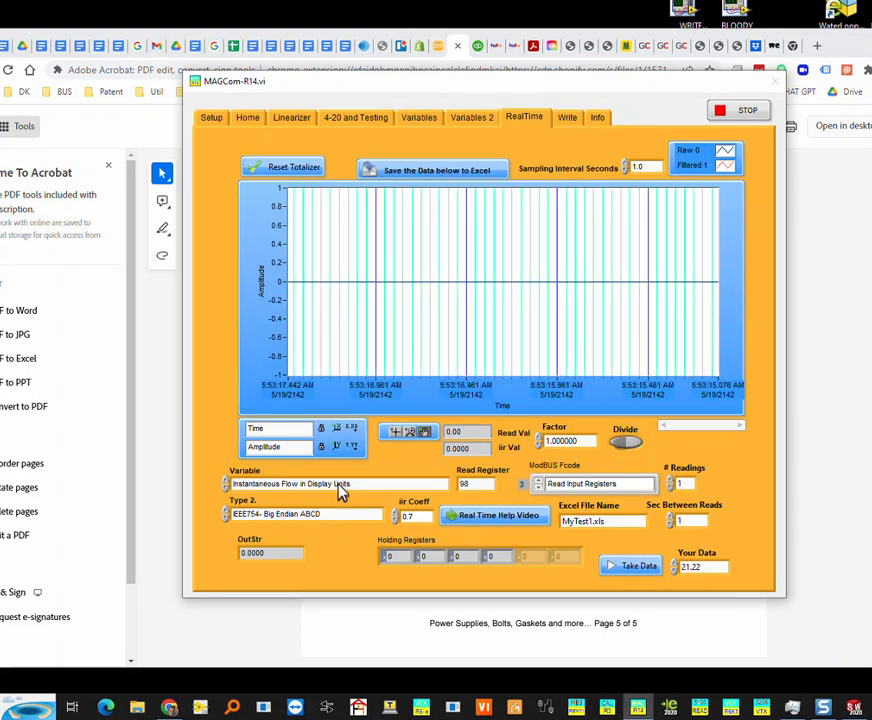
click(341, 488)
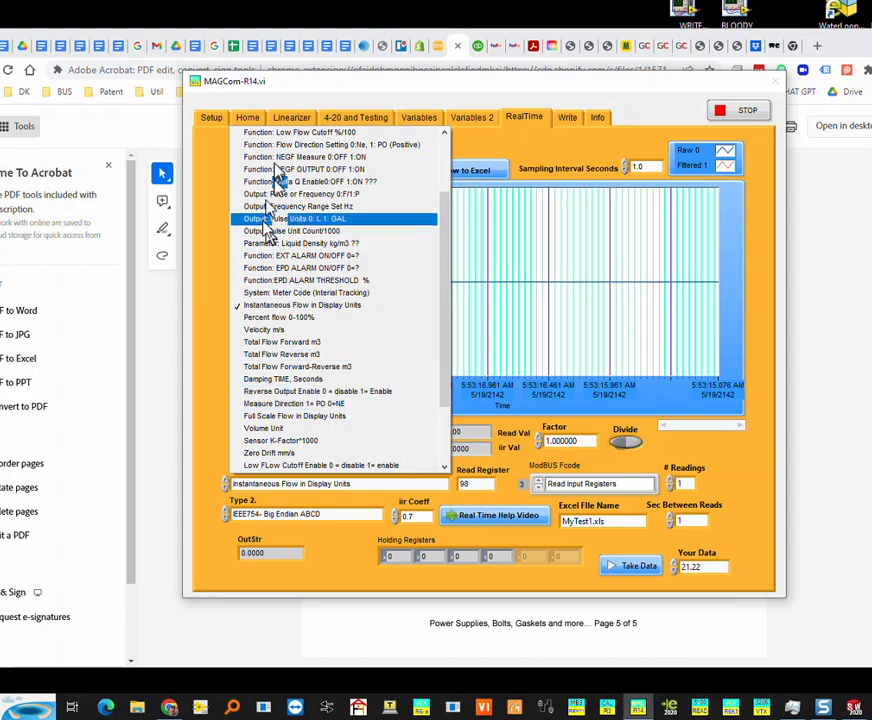
scroll(452, 250, up, 1)
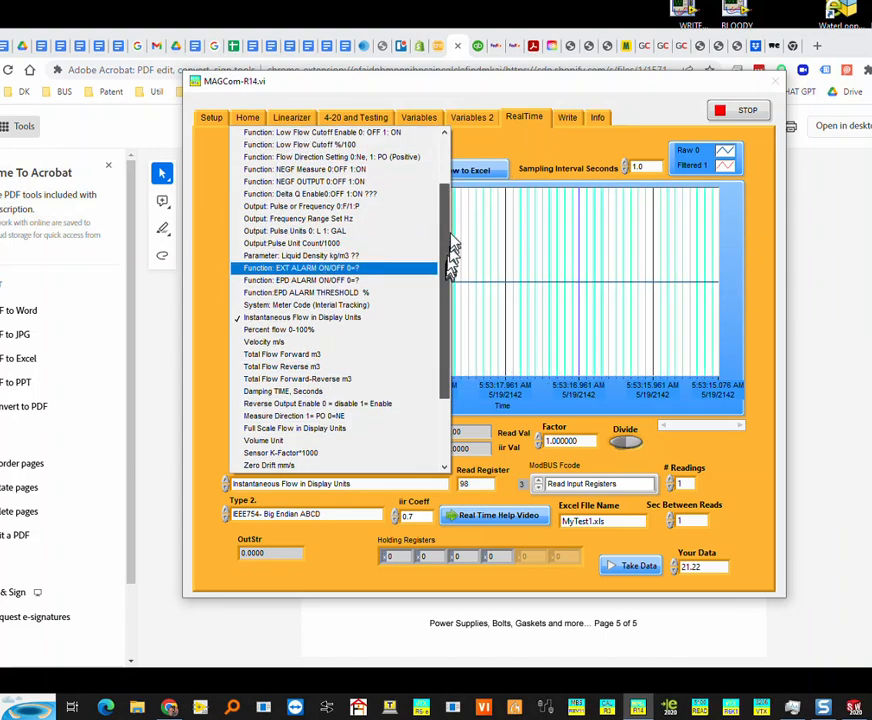
drag(452, 248, 461, 203)
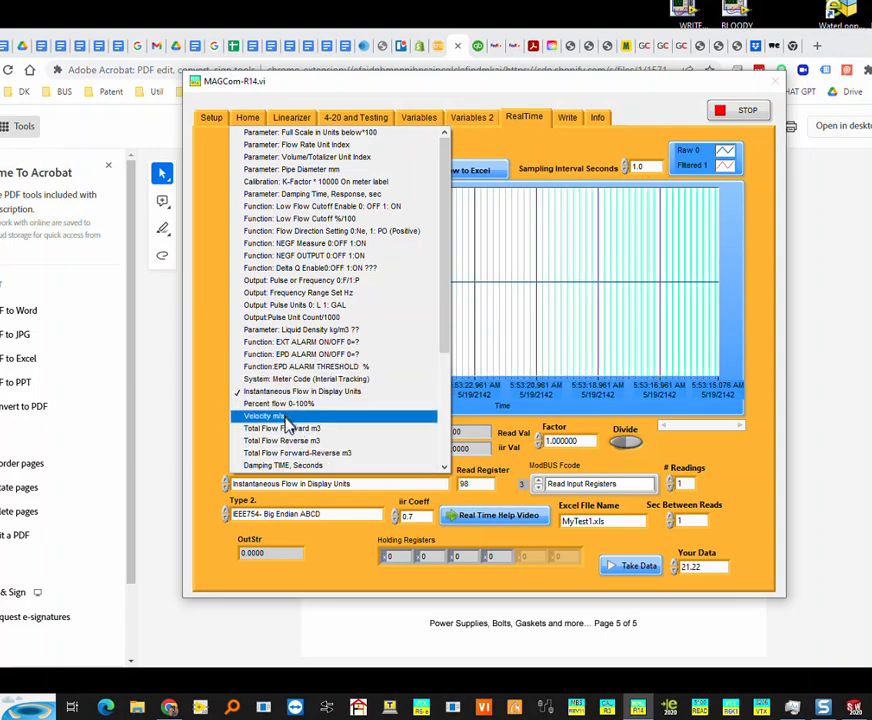
click(310, 466)
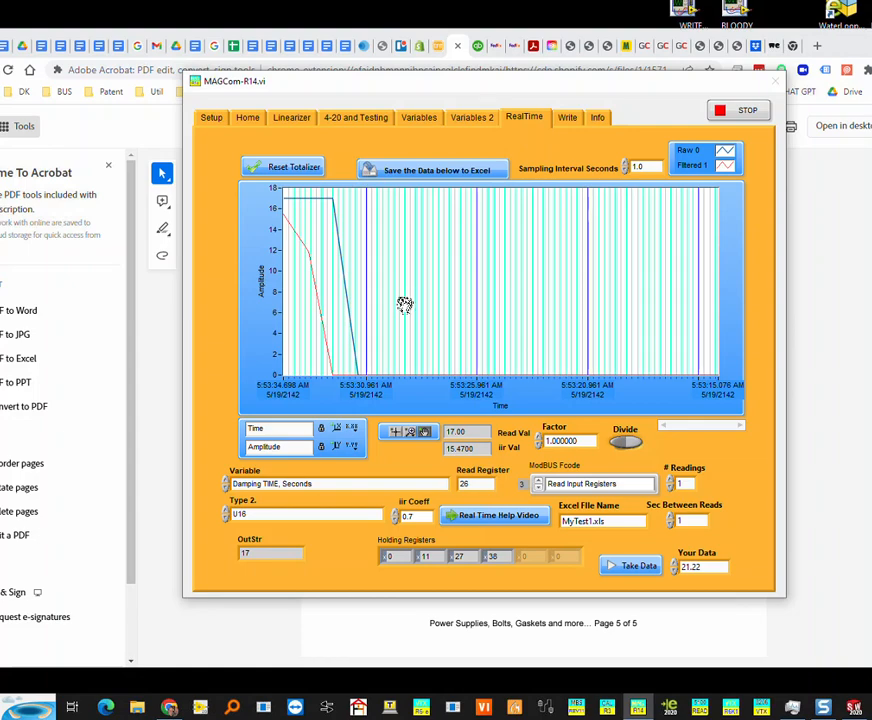
Step: Clear the real-time chart's plotted history and check the damping time read value
right_click(406, 310)
click(441, 363)
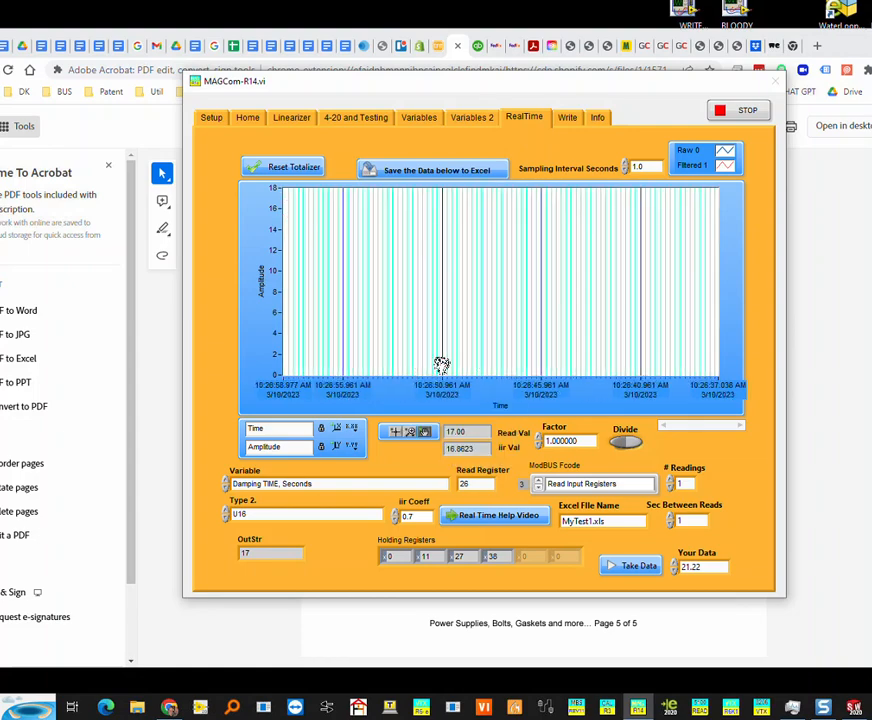
double_click(476, 432)
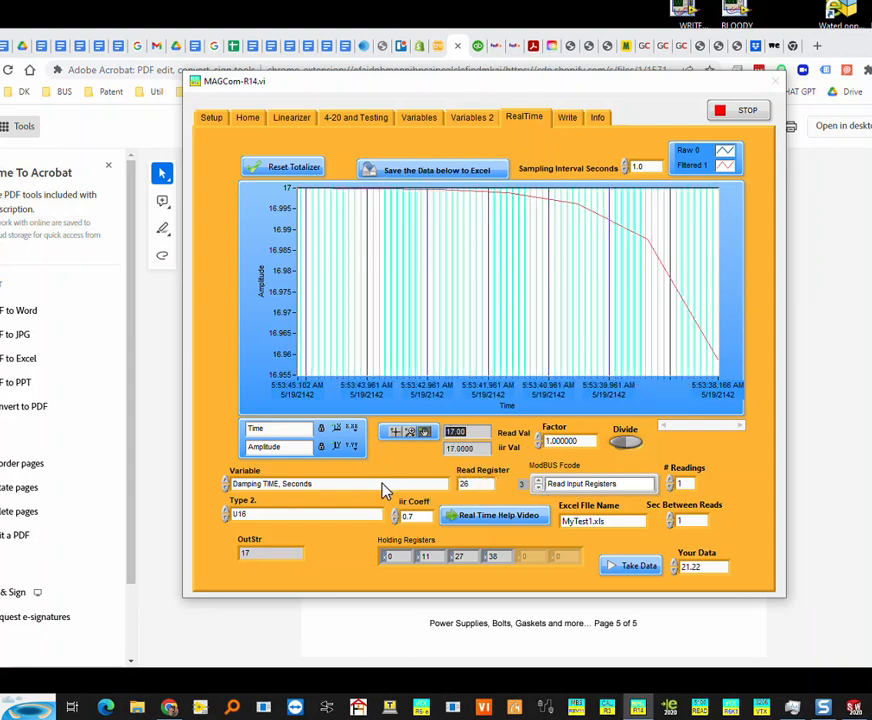
Step: Examine the real-time page's available variables, ModBUS function codes, read register and data types, keeping Read Input Registers and U16
click(383, 488)
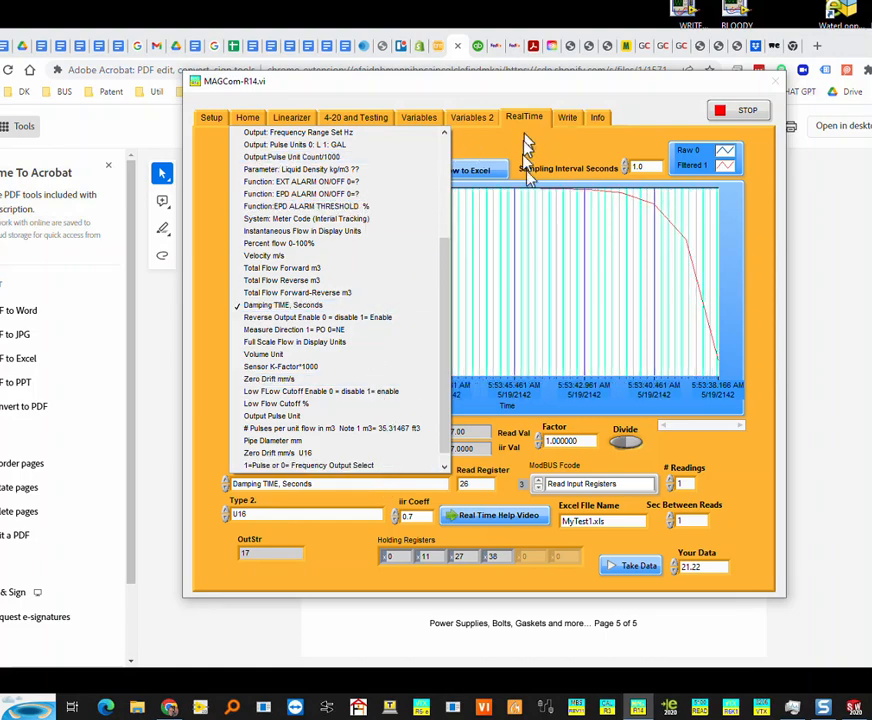
click(370, 565)
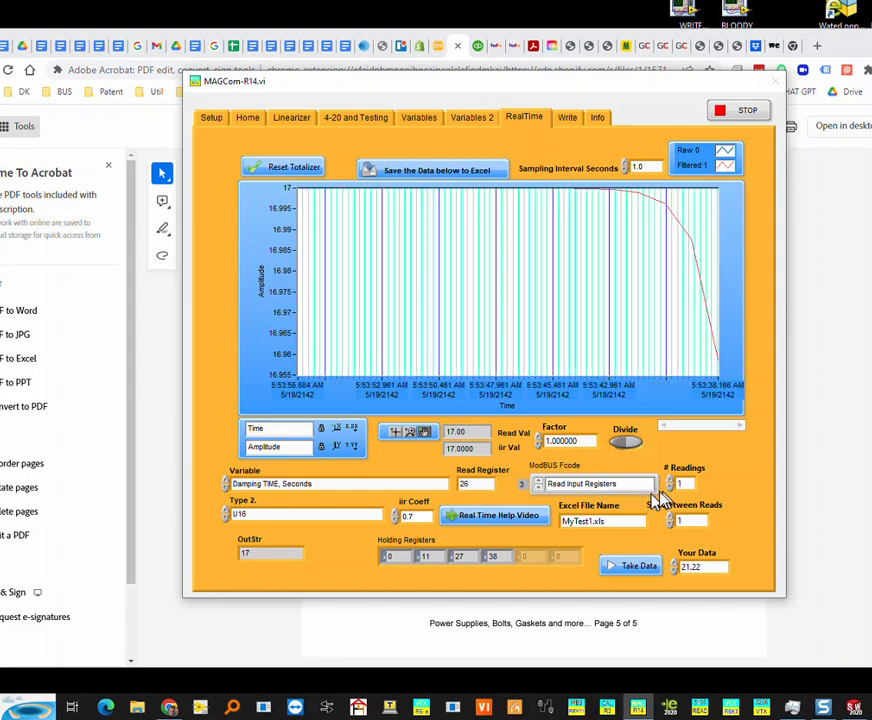
click(584, 486)
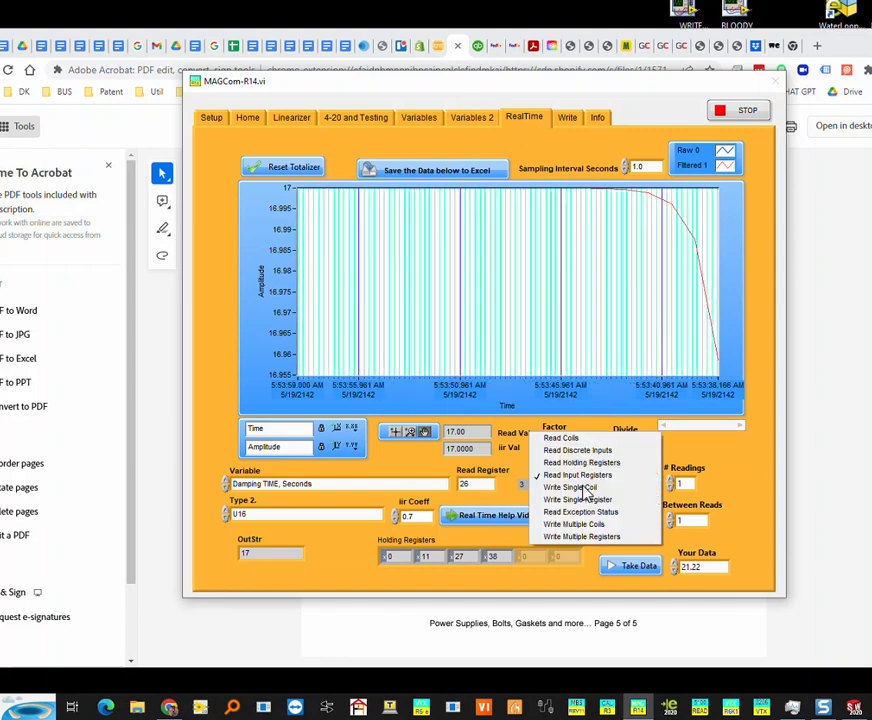
click(578, 475)
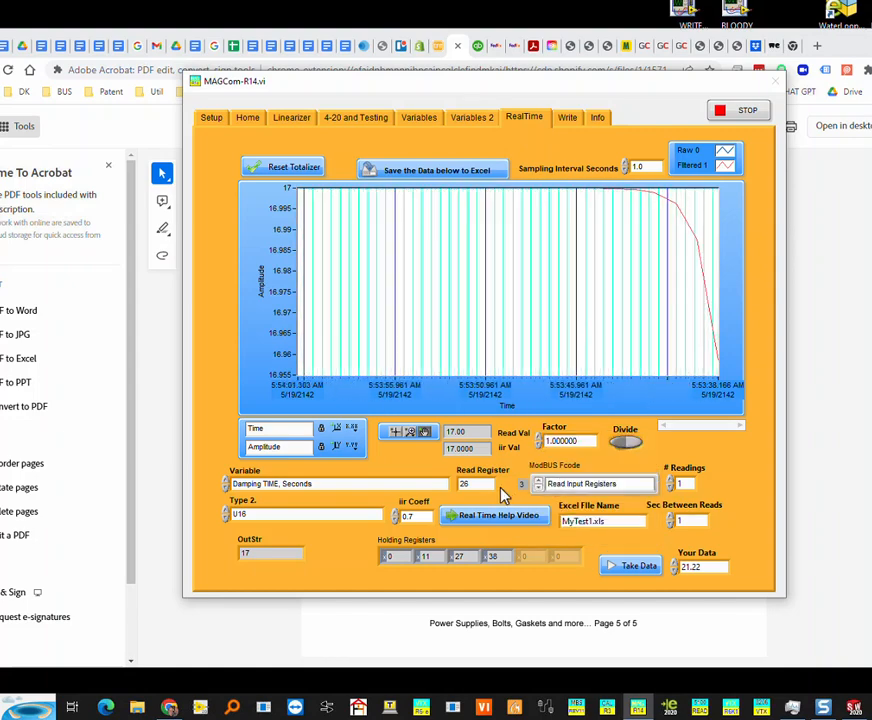
double_click(477, 483)
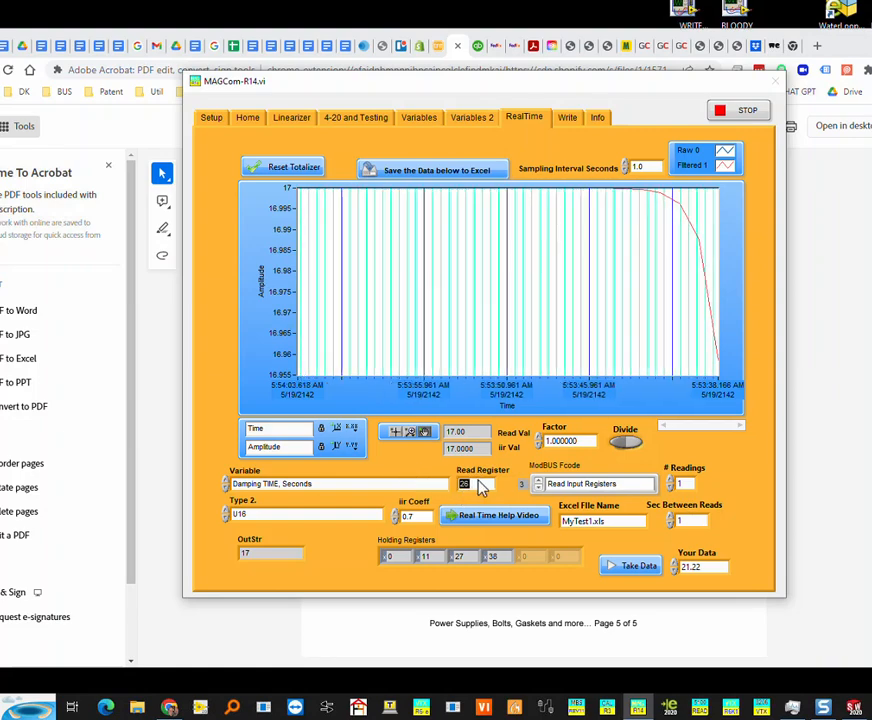
click(309, 518)
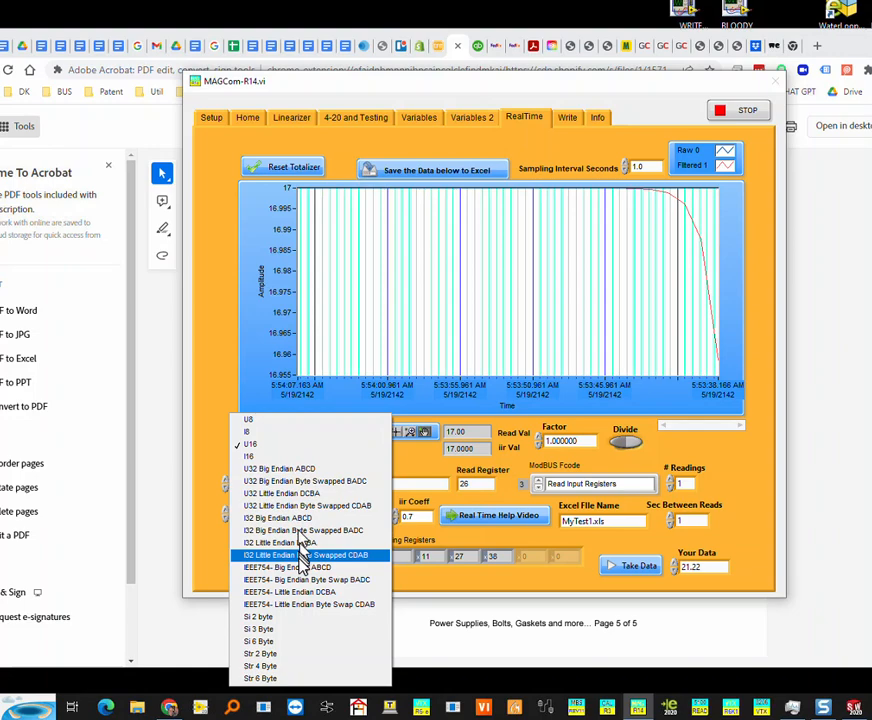
click(290, 444)
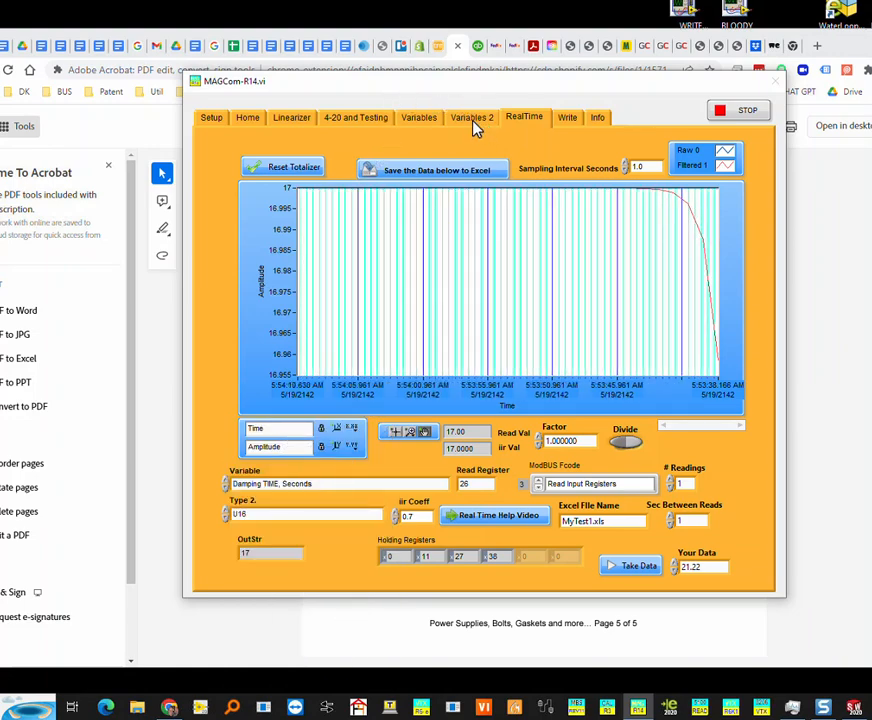
Step: Review the first variable list and the data types offered for register 108, keeping U32 Big Endian ABCD
click(420, 119)
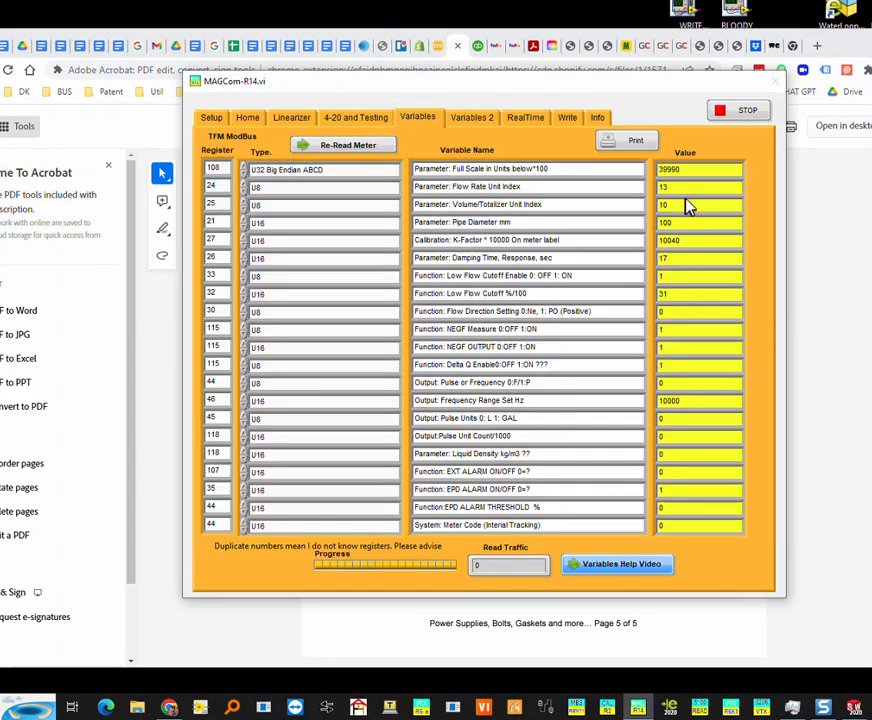
click(305, 175)
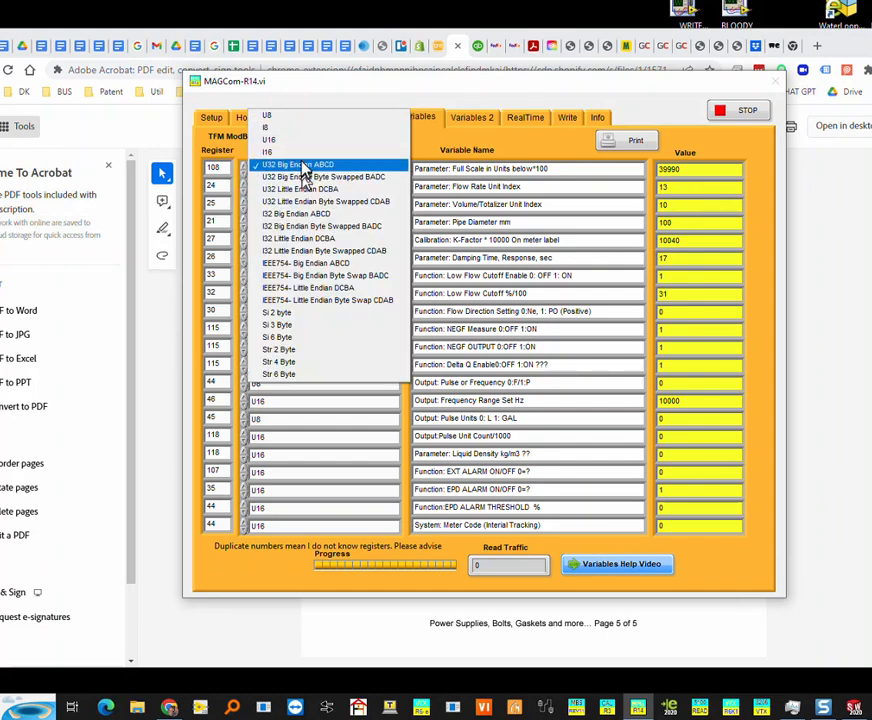
click(303, 166)
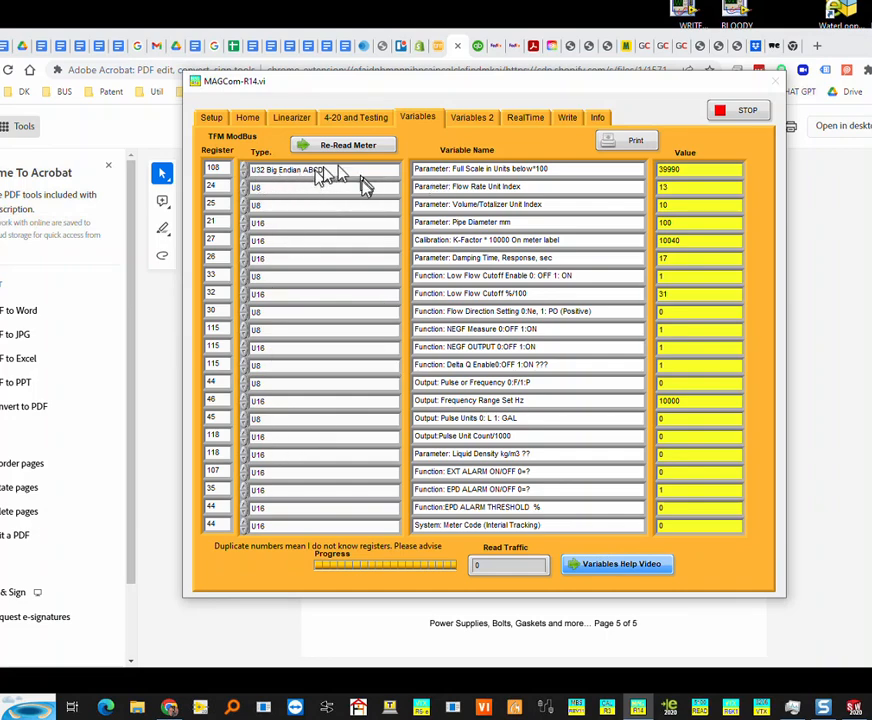
click(317, 175)
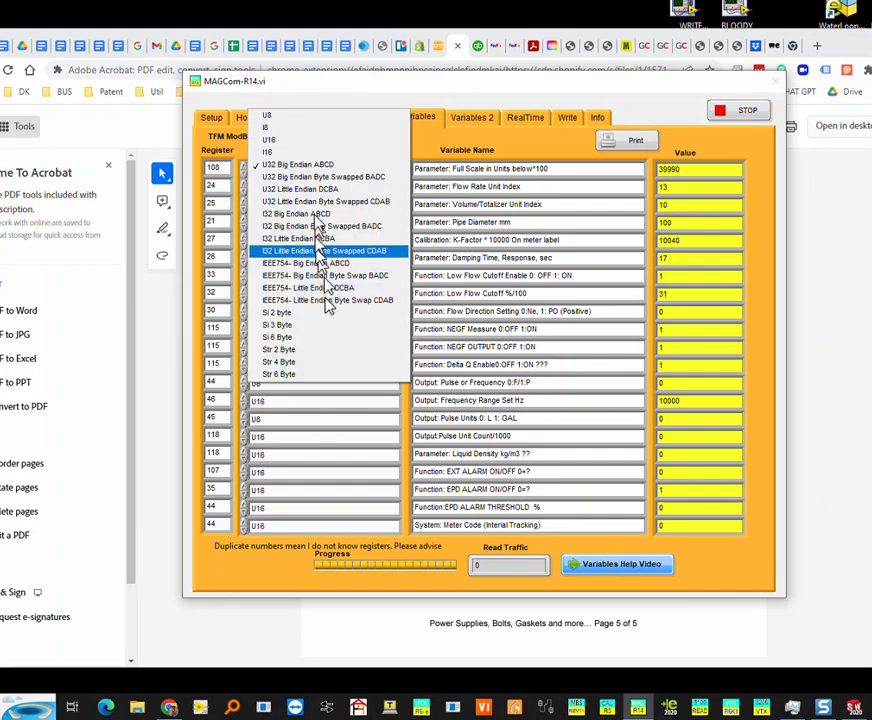
click(309, 166)
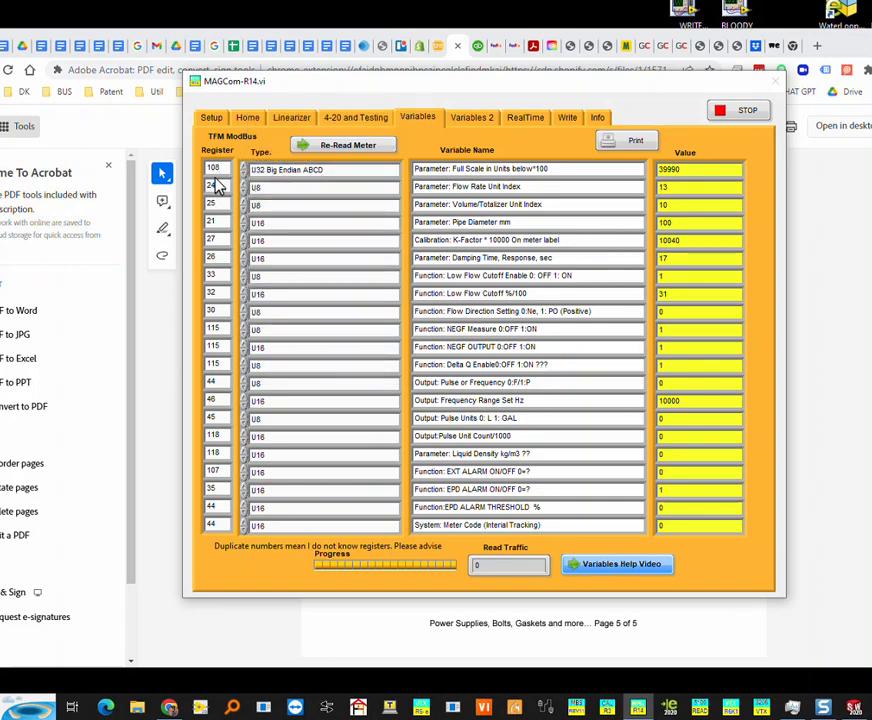
click(299, 175)
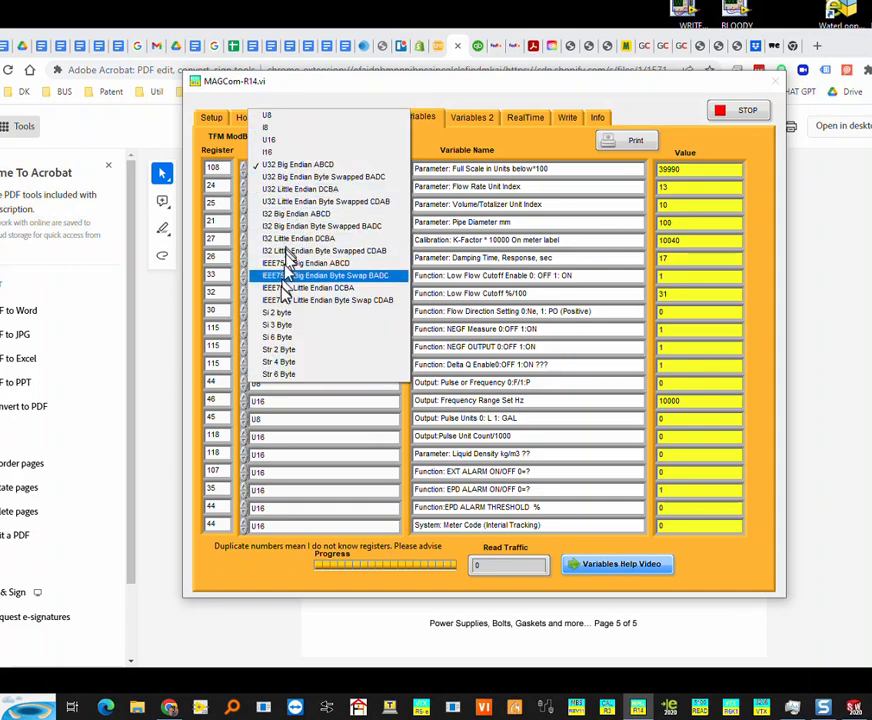
click(285, 166)
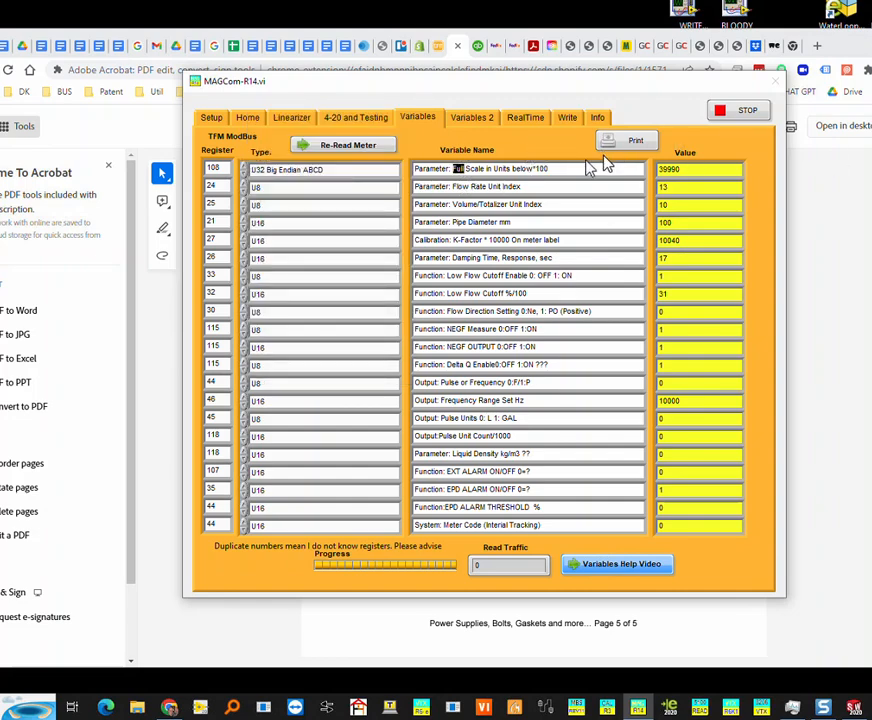
Step: Look over the 4-20 testing and setup pages, and read the linearizer values from the meter
click(362, 118)
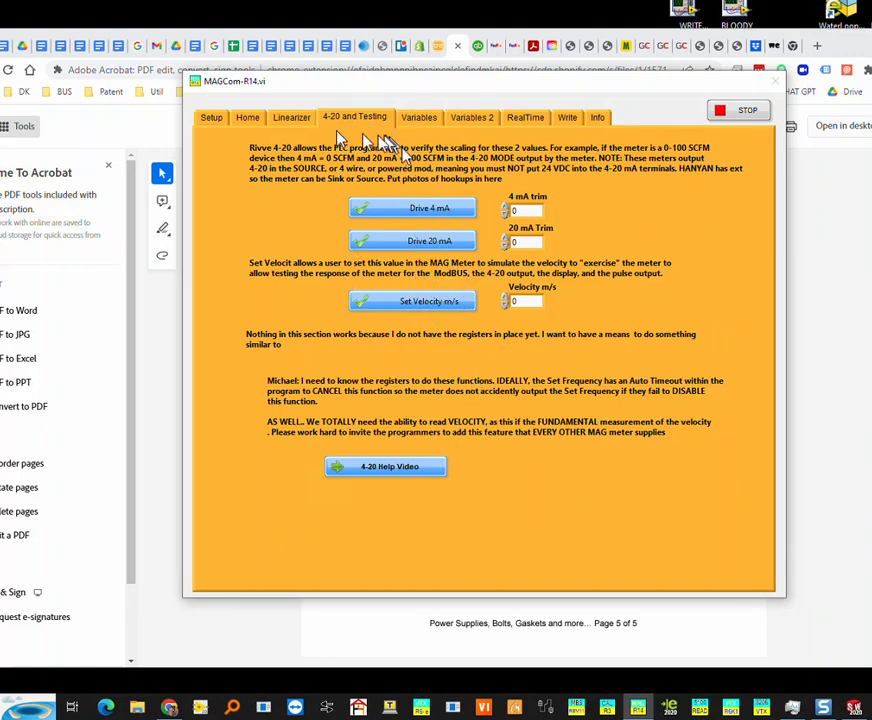
click(209, 120)
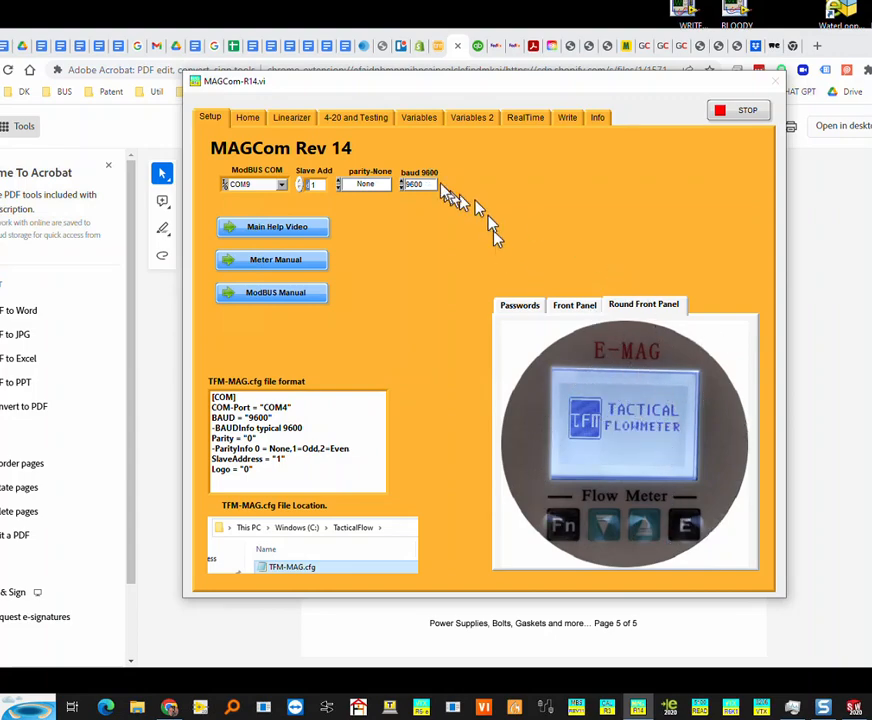
click(304, 122)
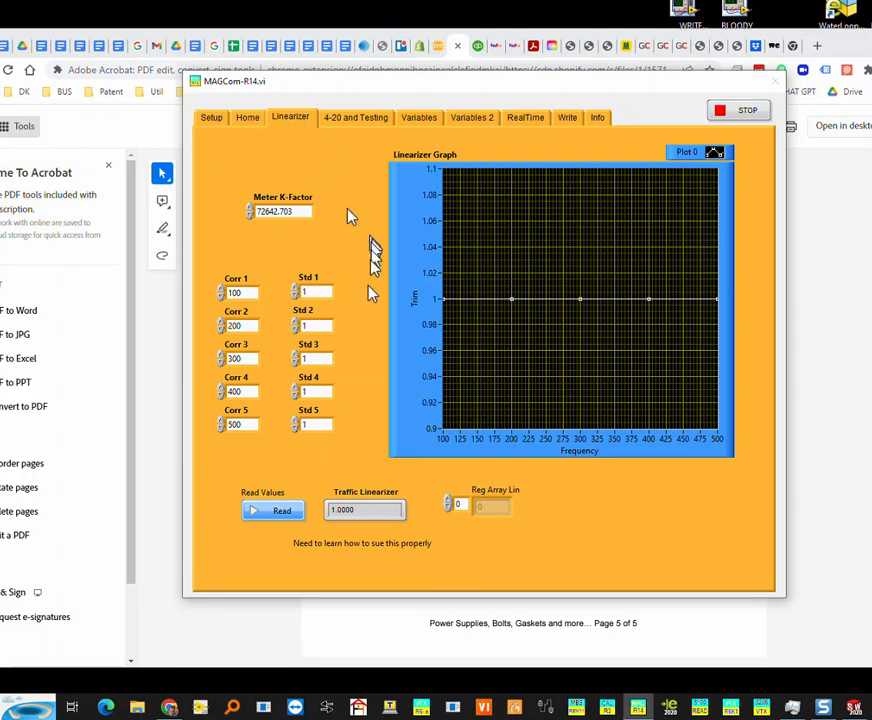
click(290, 512)
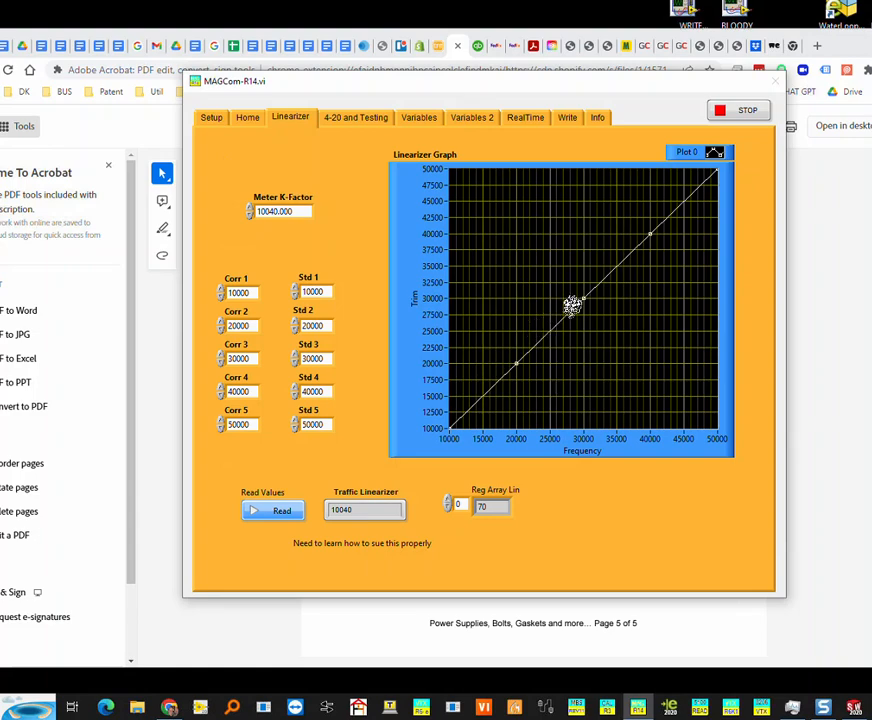
Step: Check the home page's static and real-time meter values and its Frequency or Pulse output options, keeping 0: Frequency
click(250, 120)
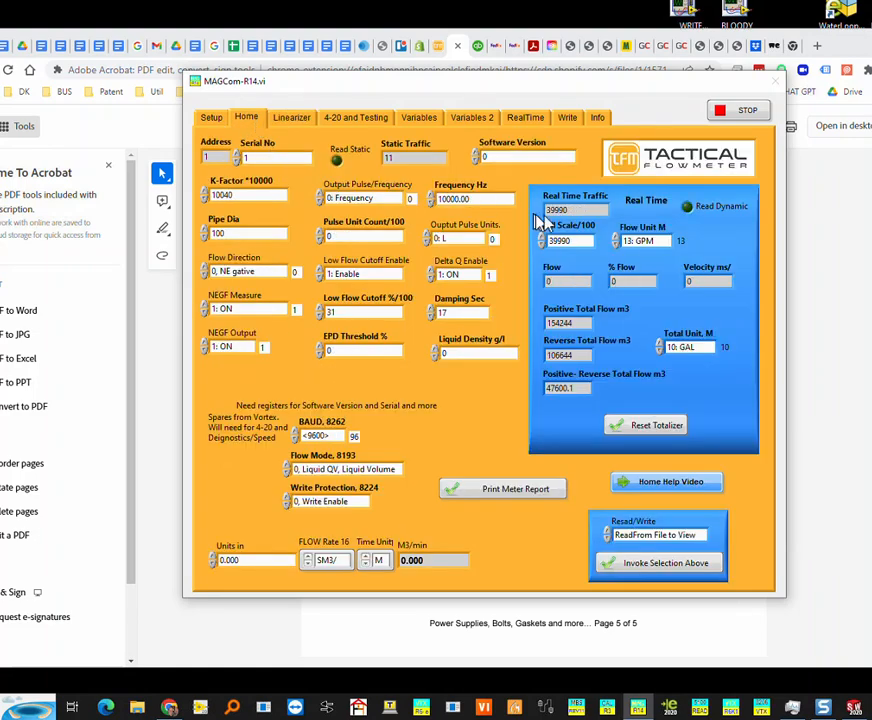
click(688, 207)
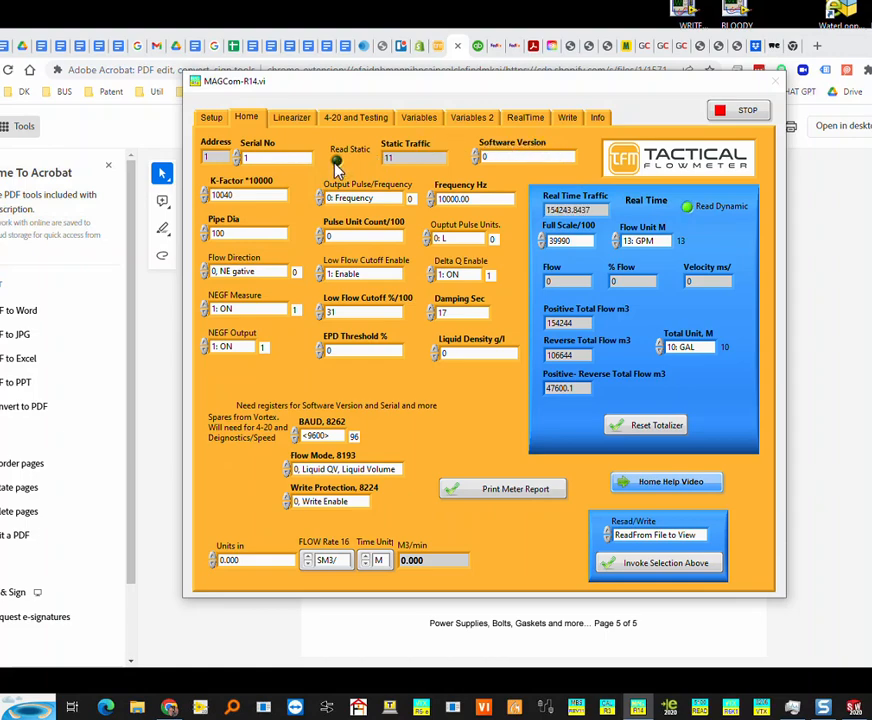
click(373, 203)
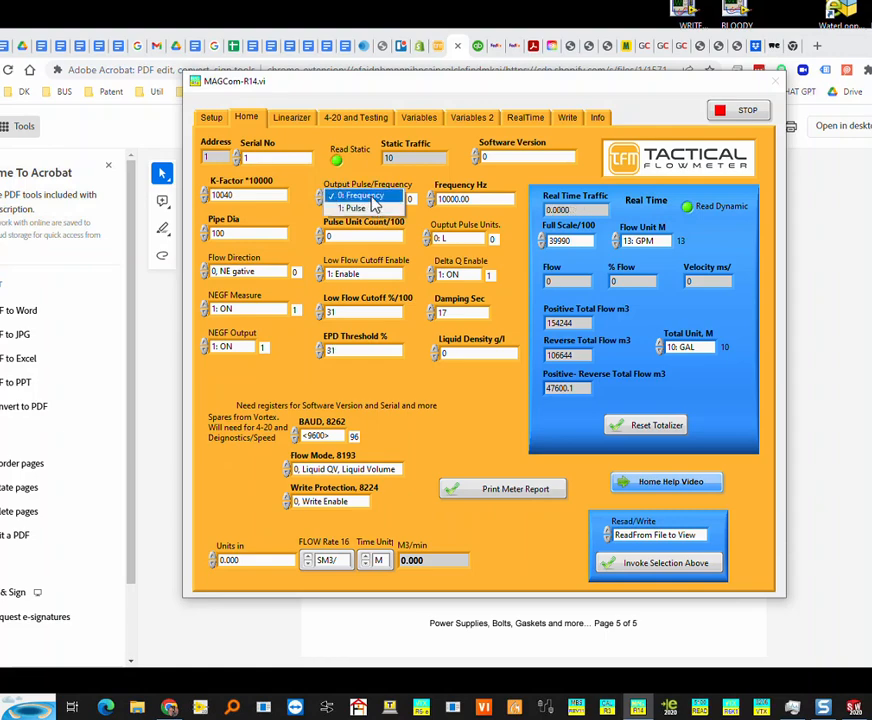
click(366, 198)
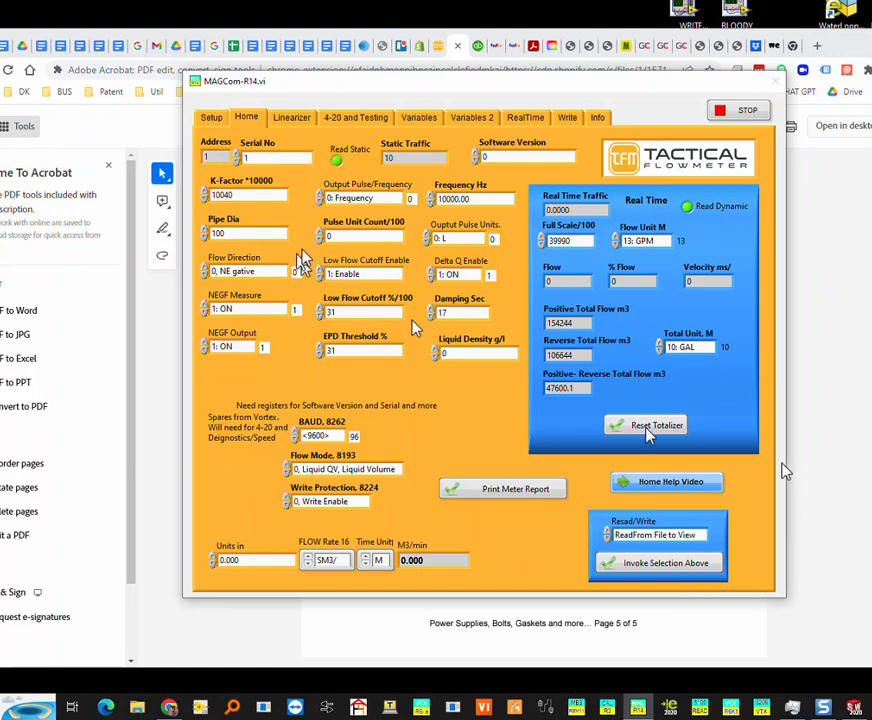
click(210, 118)
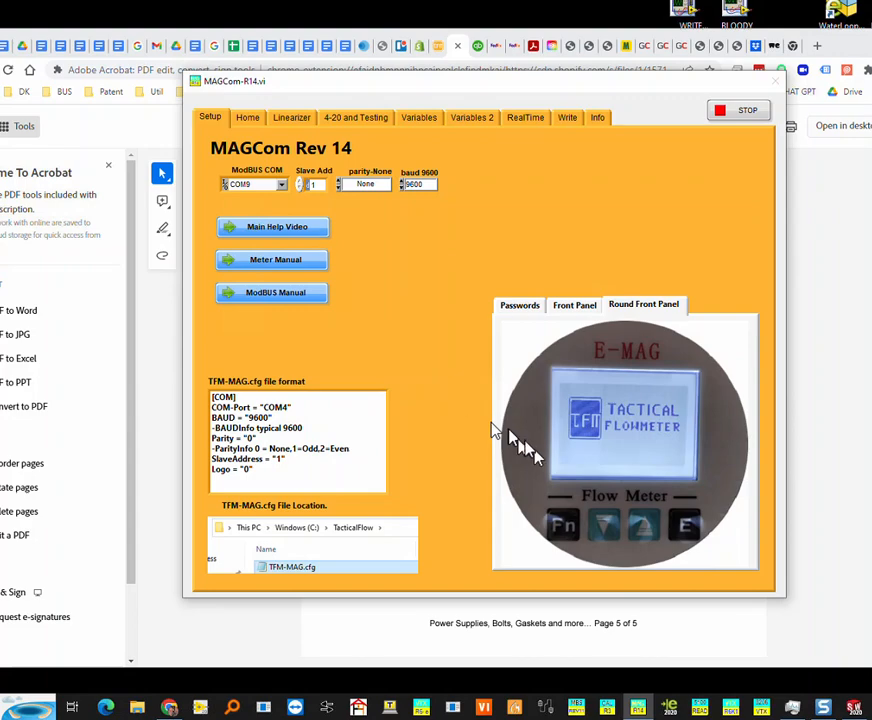
click(248, 118)
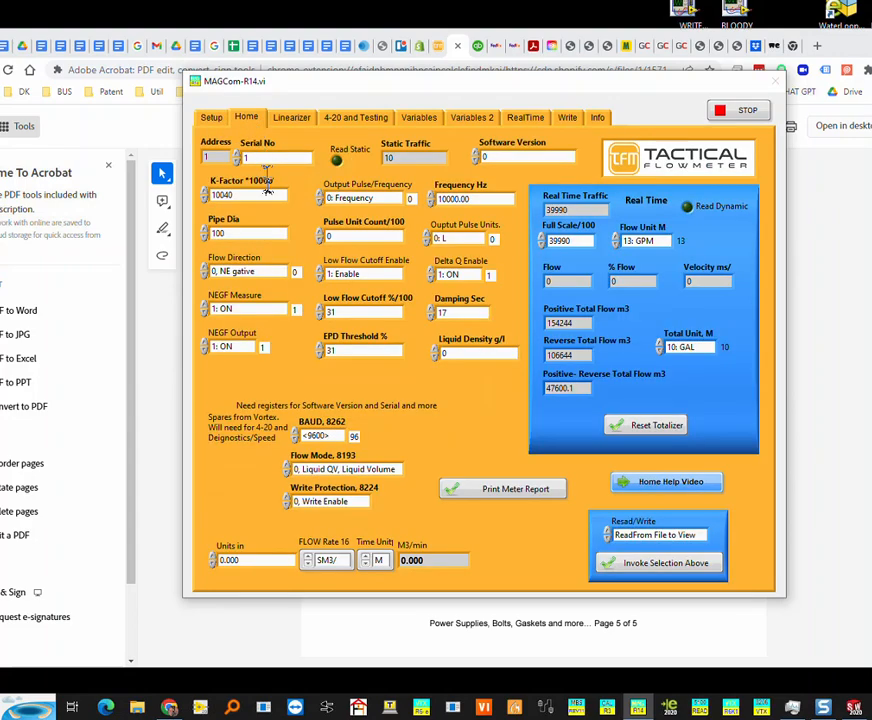
Step: Look at the home page's configuration file read/write options and compare the values in both variable lists
click(686, 537)
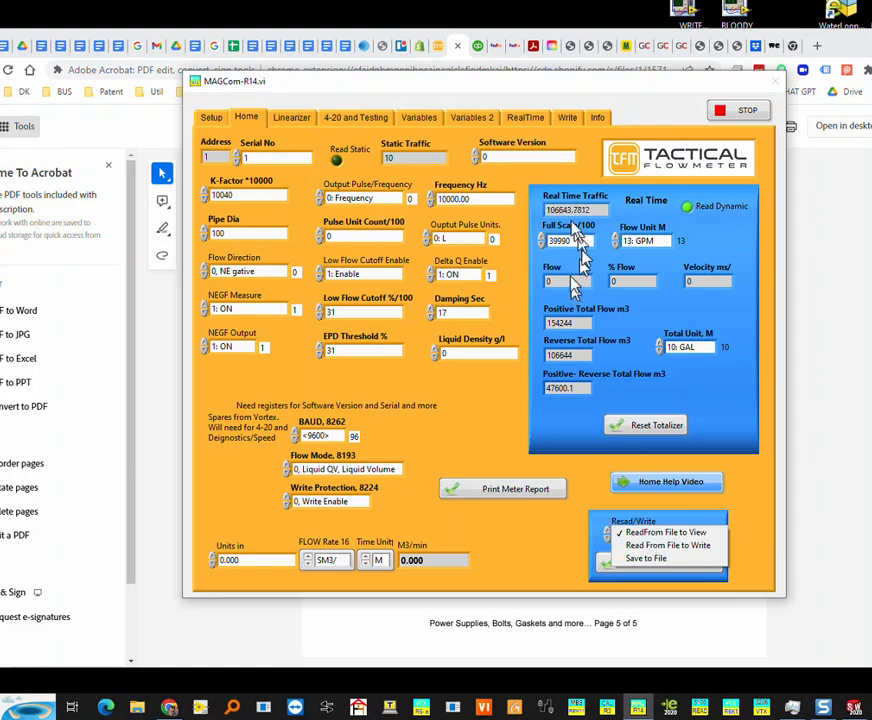
click(424, 121)
click(424, 121)
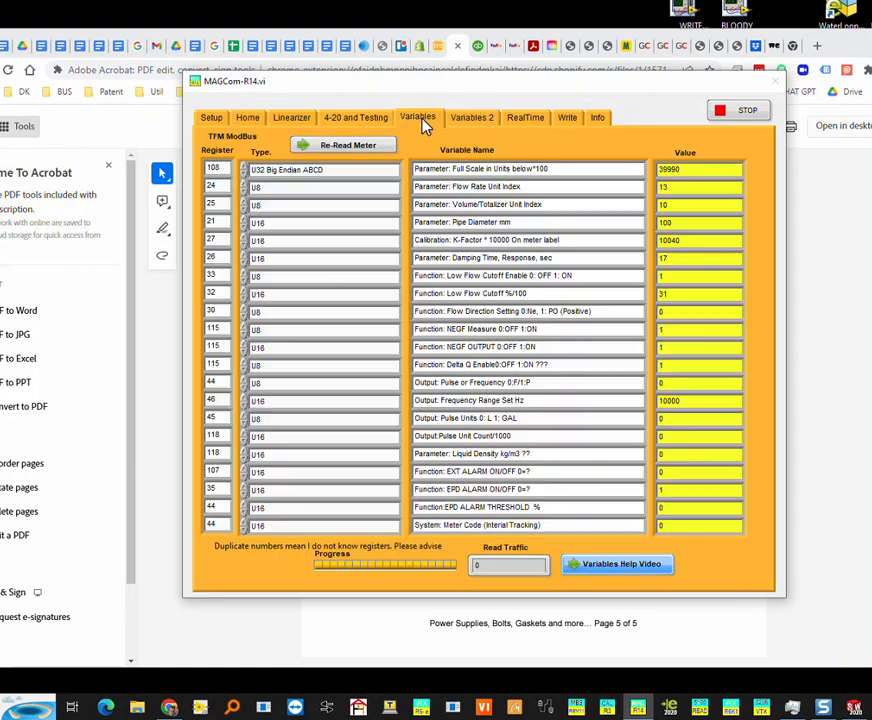
click(473, 120)
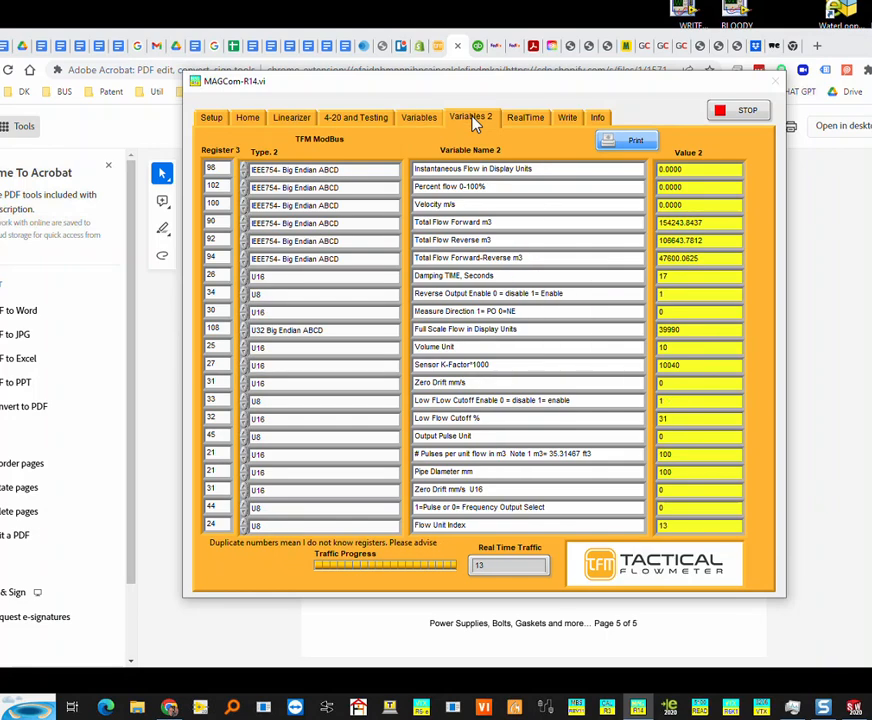
click(420, 119)
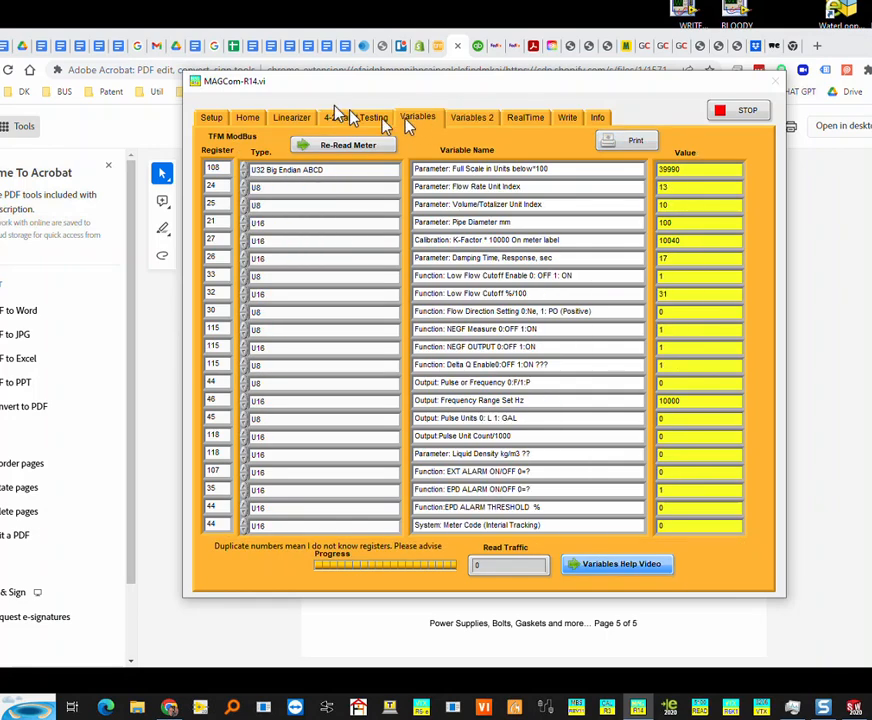
Step: Set the home page's configuration file operation to Read From File to Write
click(246, 119)
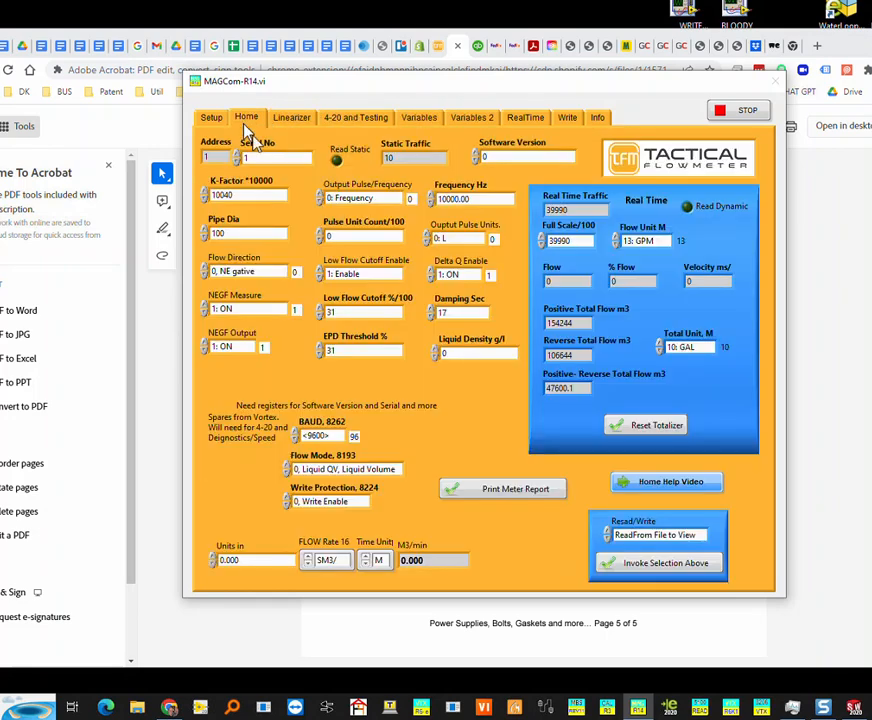
click(667, 536)
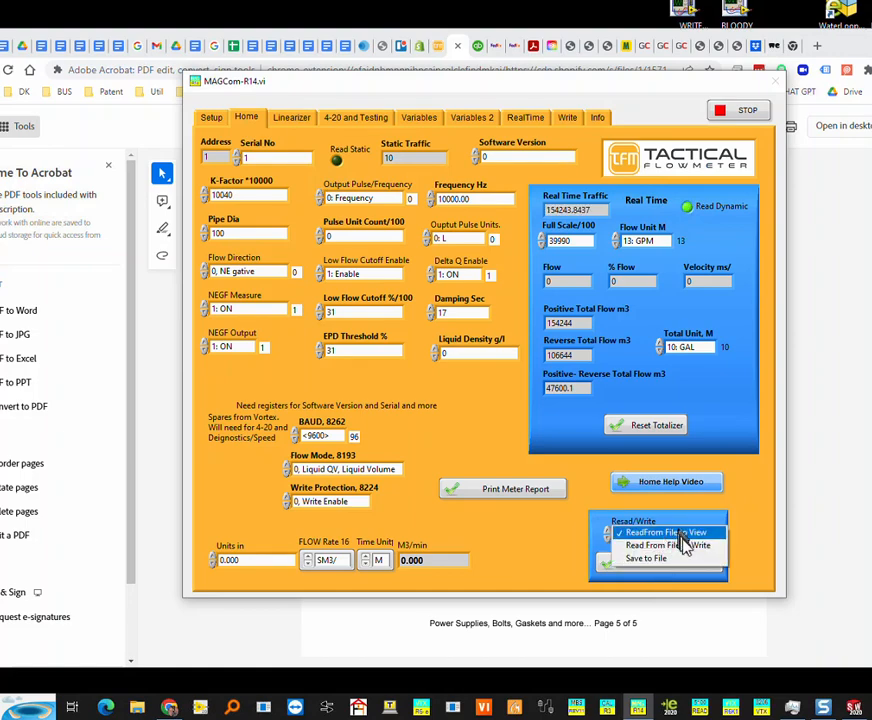
click(671, 545)
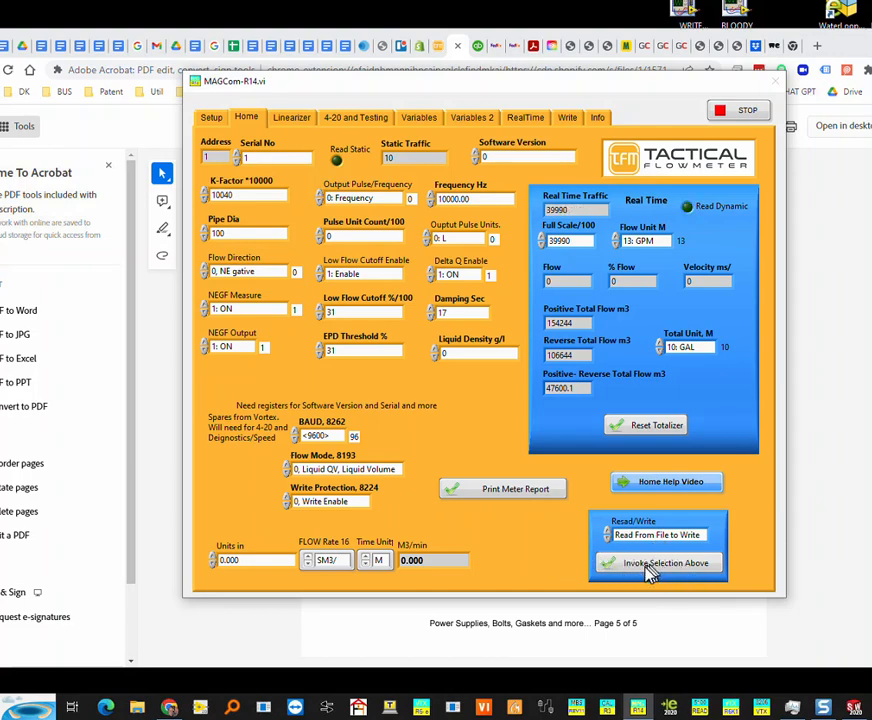
click(646, 566)
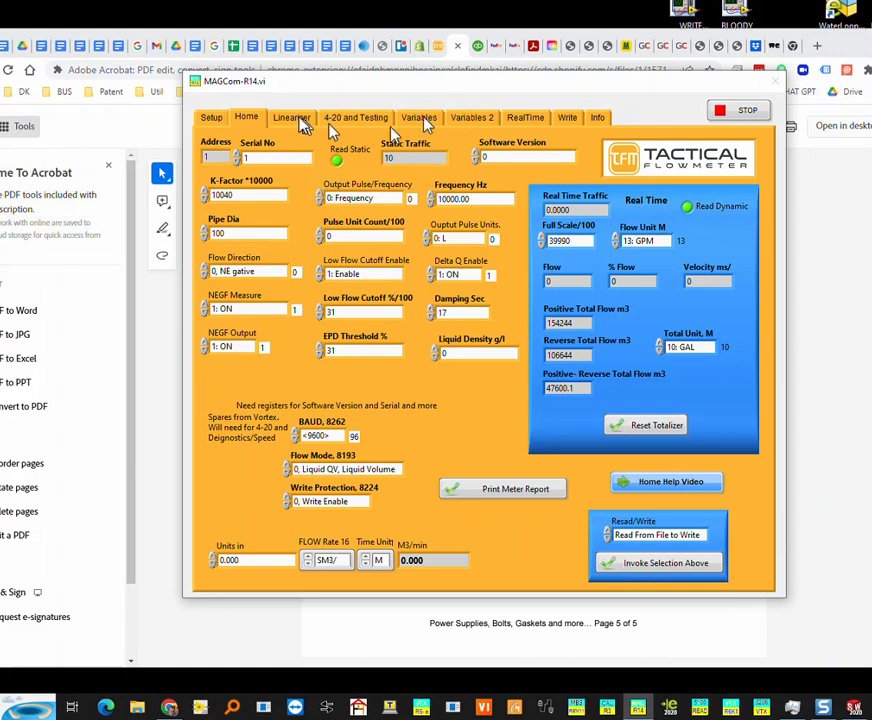
Step: Examine the ModBUS connection settings and the TFM-MAG.cfg file format text on the setup page
click(211, 122)
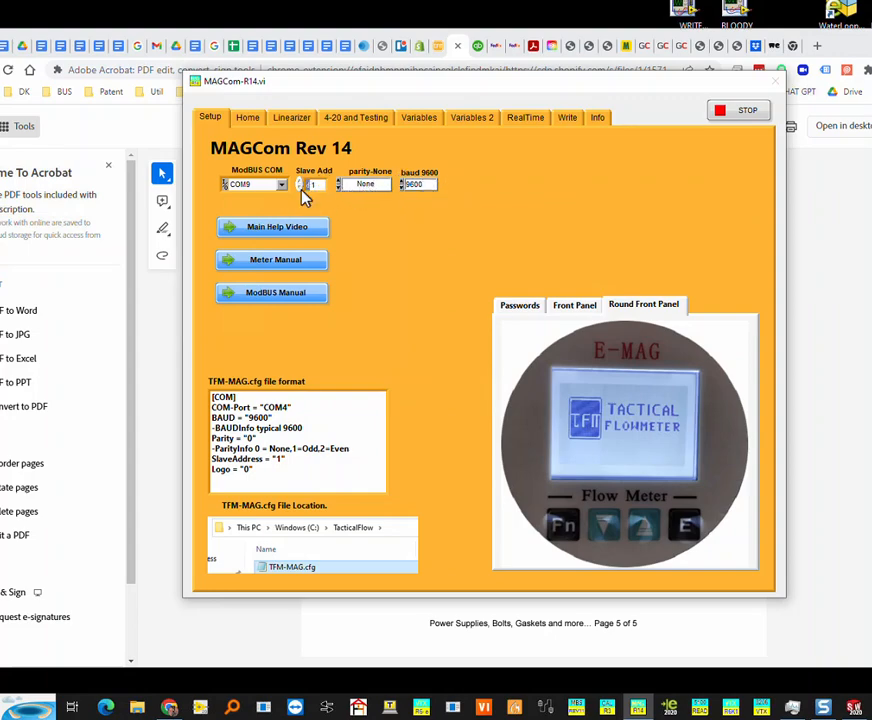
click(262, 471)
drag(262, 471, 210, 395)
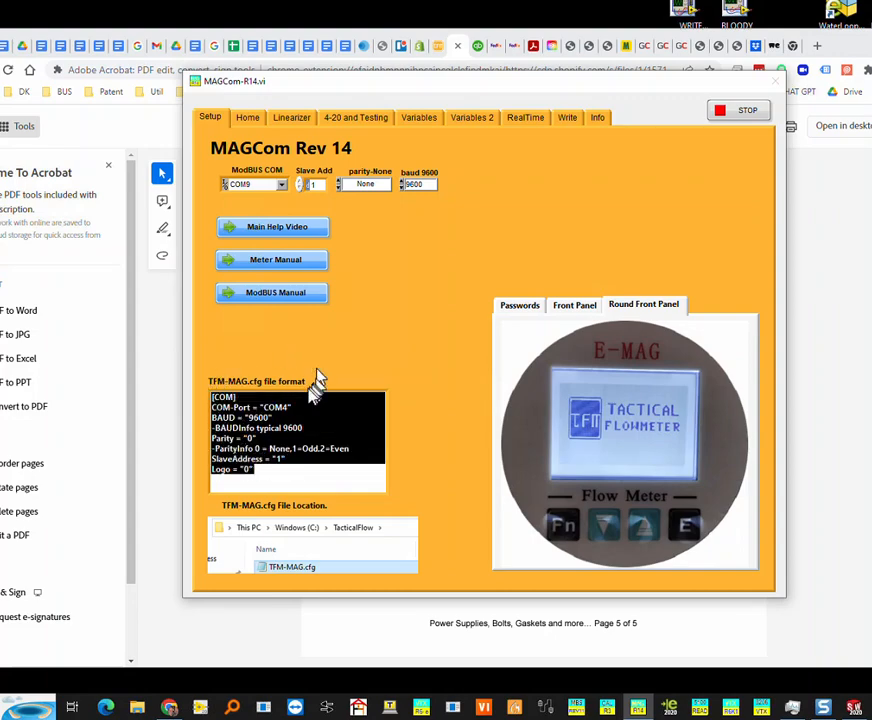
click(278, 480)
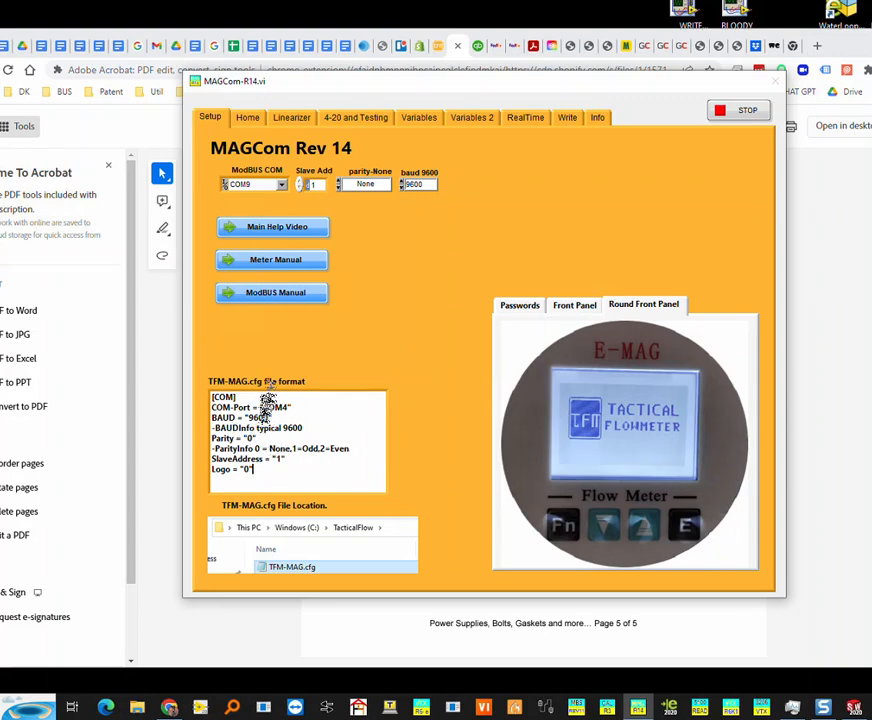
Step: Choose Damping TIME, Seconds as the variable to read and write on the Write page
click(249, 120)
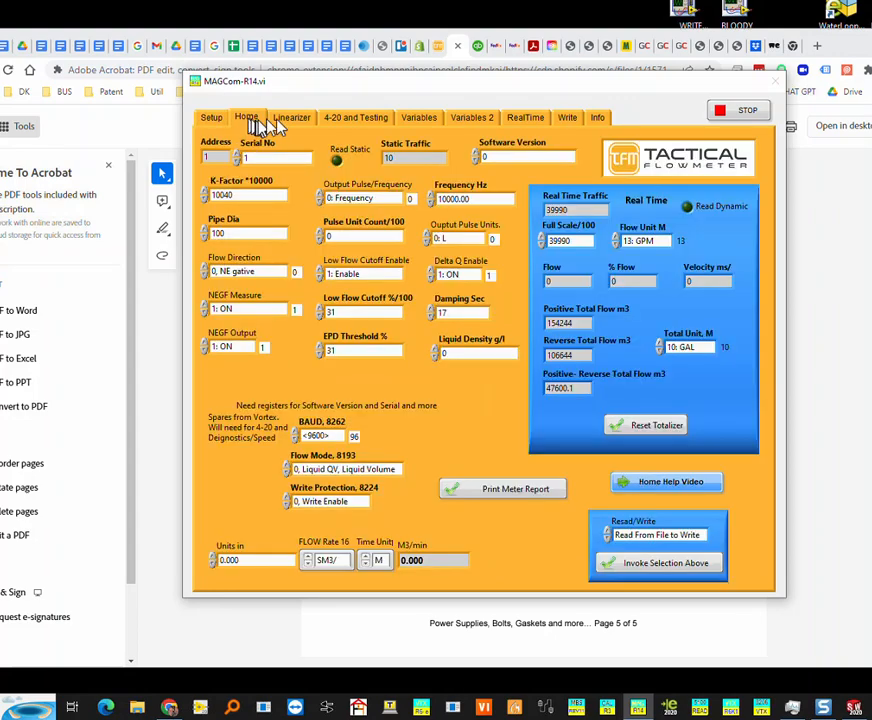
click(297, 119)
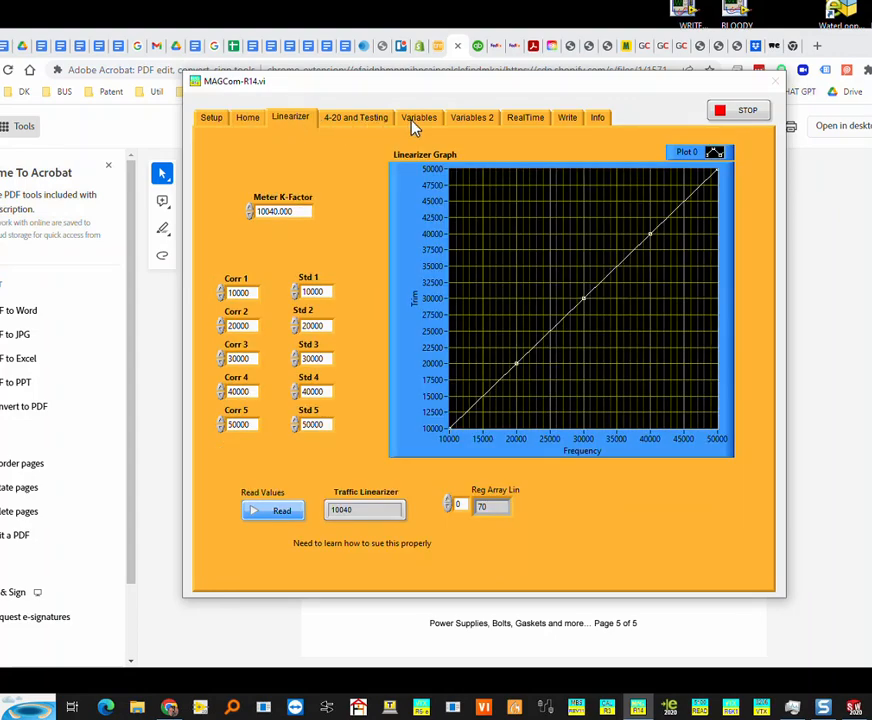
click(566, 118)
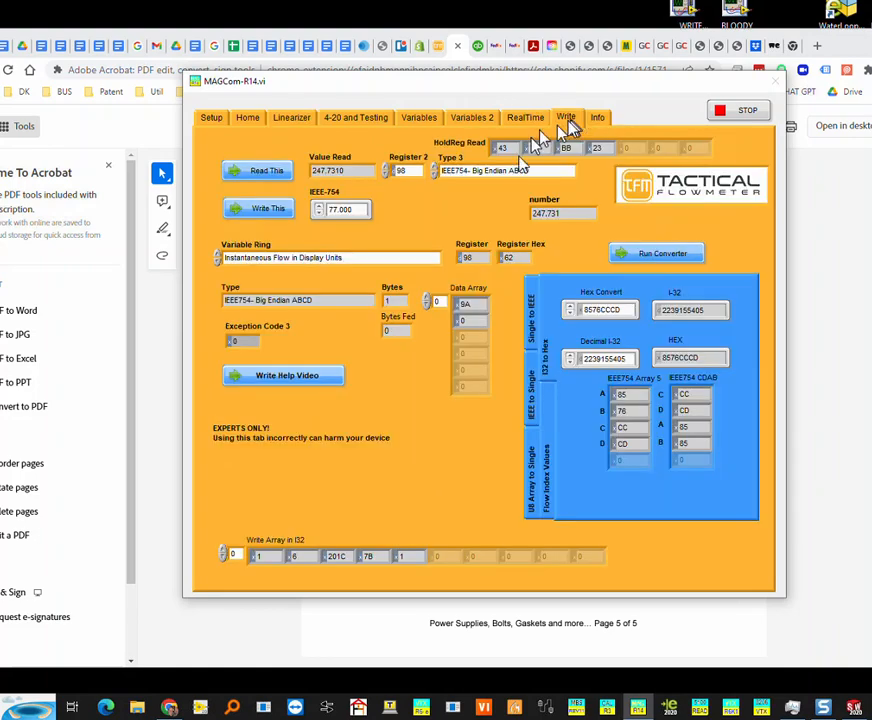
click(330, 260)
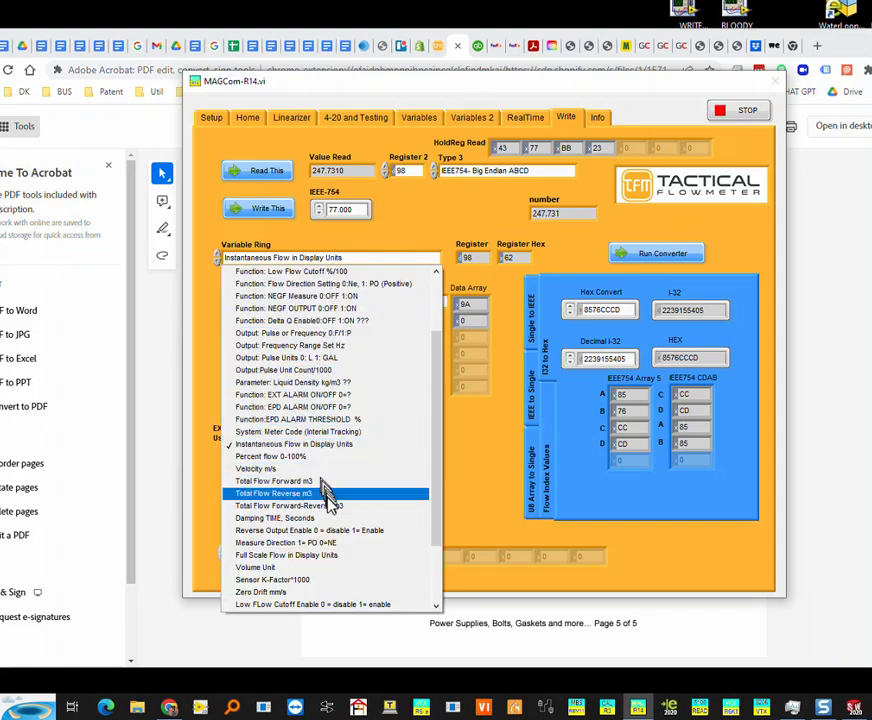
click(322, 521)
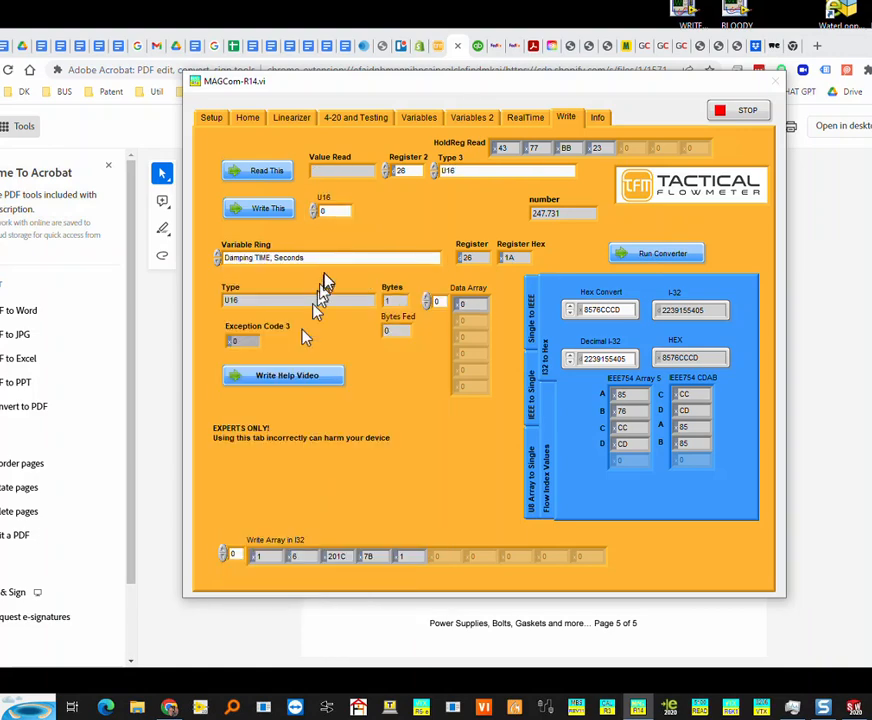
Step: Read the damping time from the meter, write a value of 4 to its register and read it back
click(279, 174)
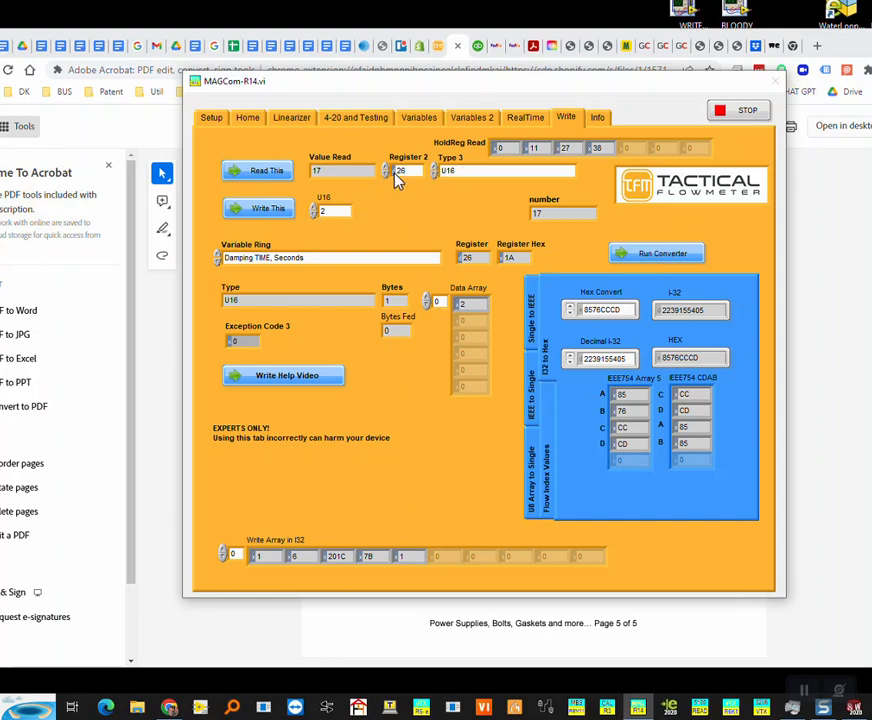
click(278, 220)
click(279, 173)
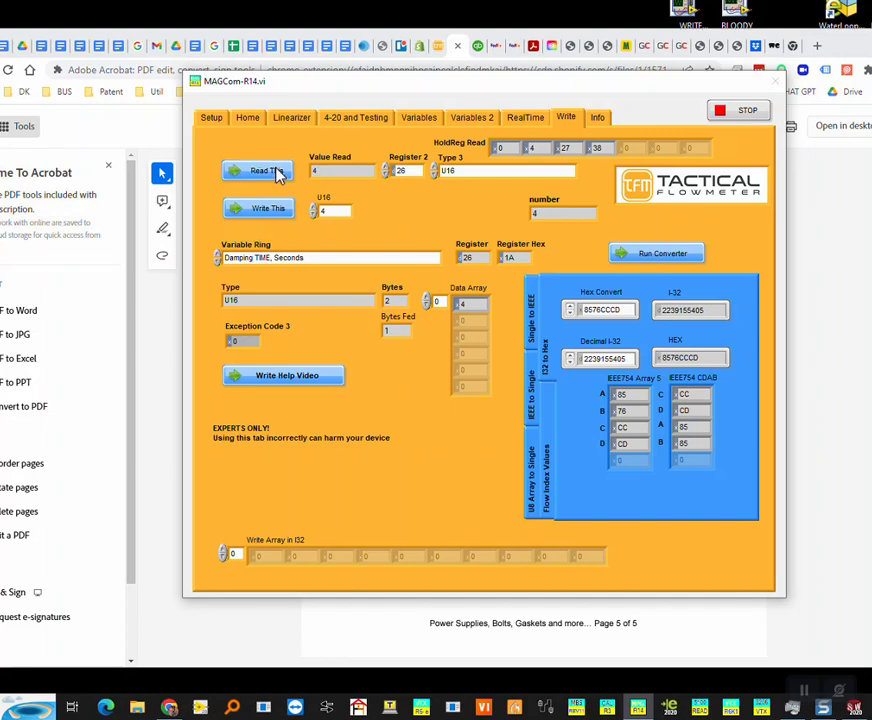
Step: Look through the writable variables, the total and flow unit index values, and the U8 Array to Single and I32 to Hex converters
click(339, 259)
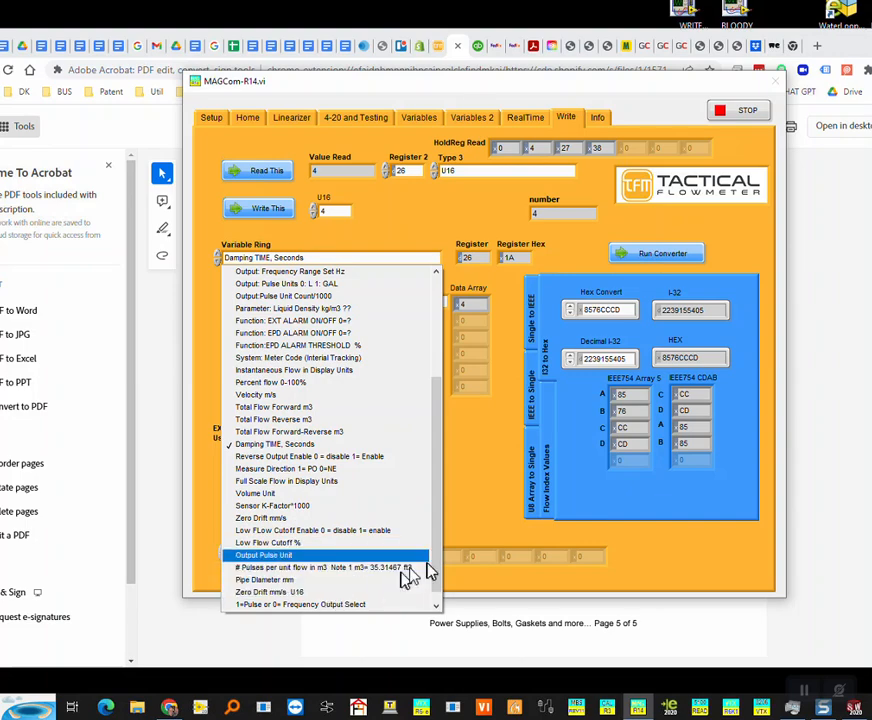
drag(440, 563, 442, 355)
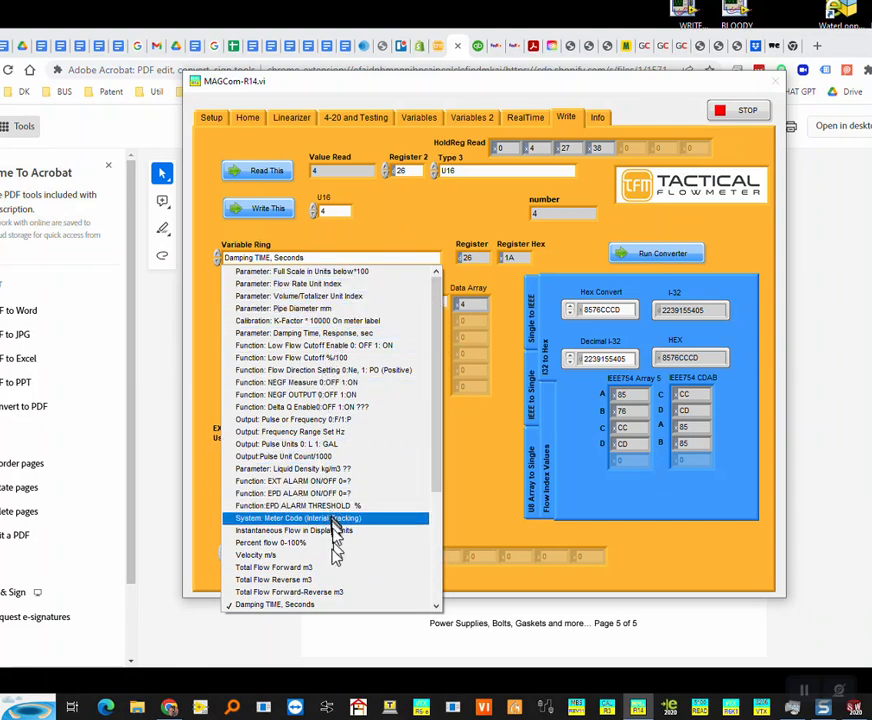
click(561, 245)
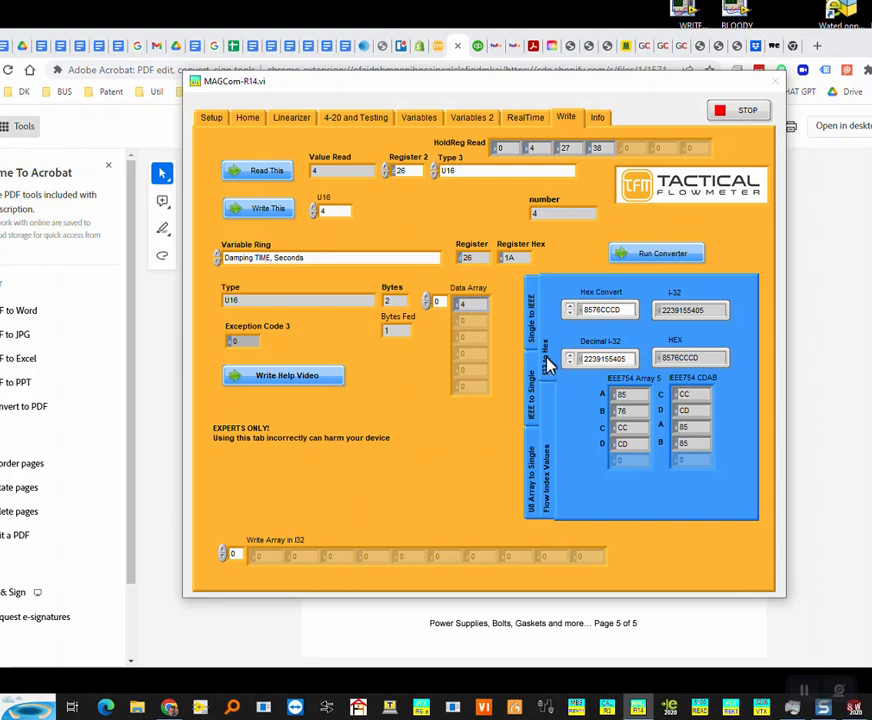
click(547, 462)
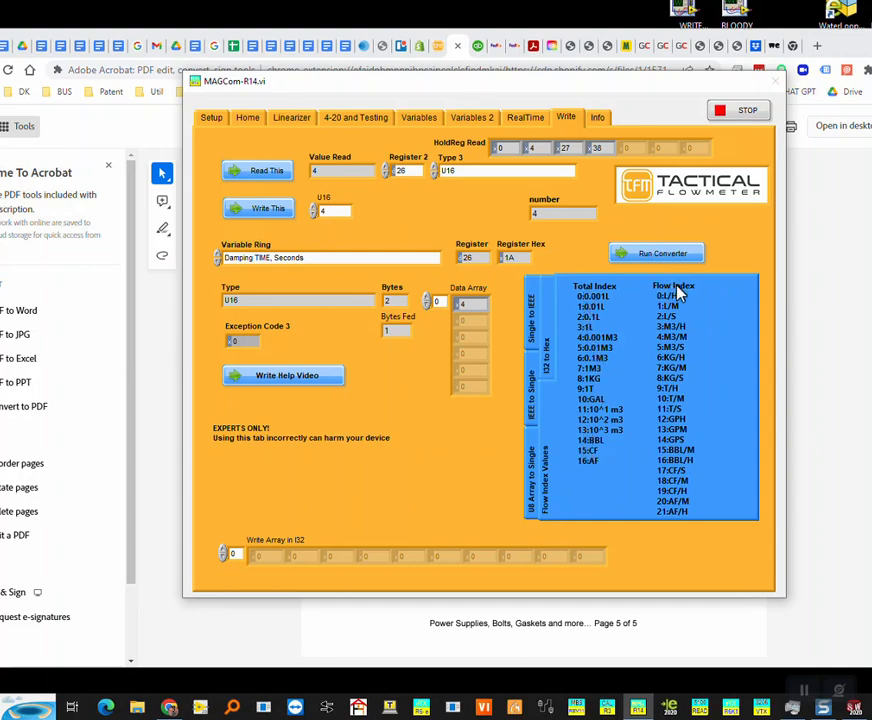
click(537, 488)
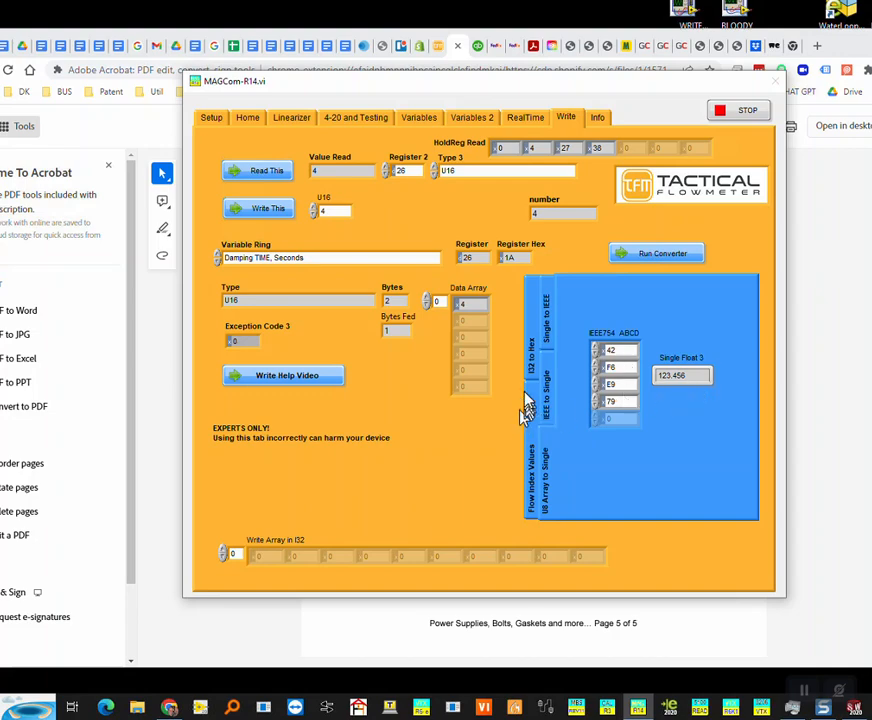
click(538, 362)
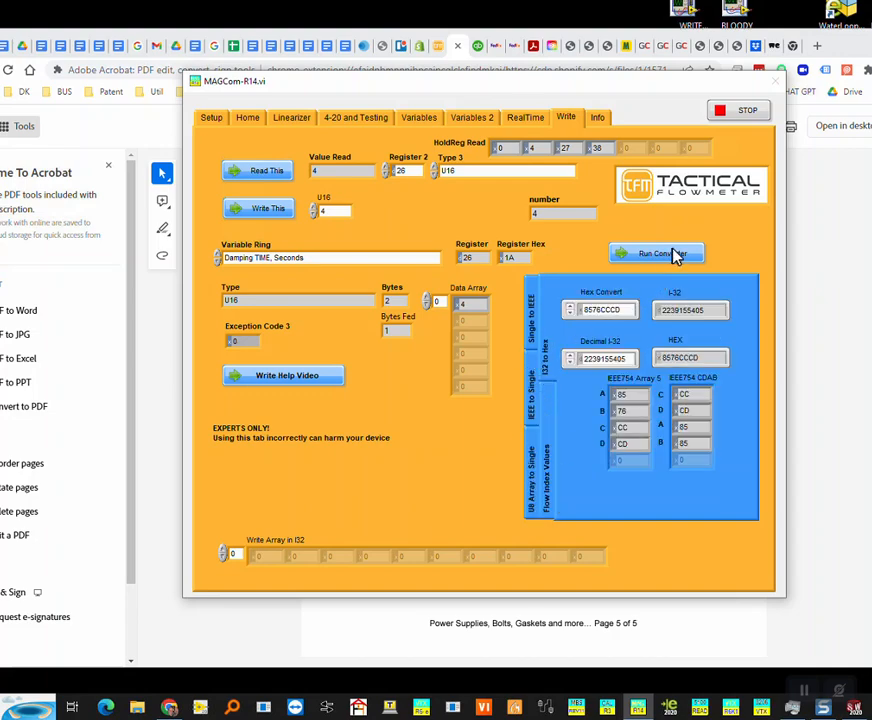
Step: Run the separate HEX converter and raise its IEEE754 FloatWrite value to 26.55879020691
click(662, 253)
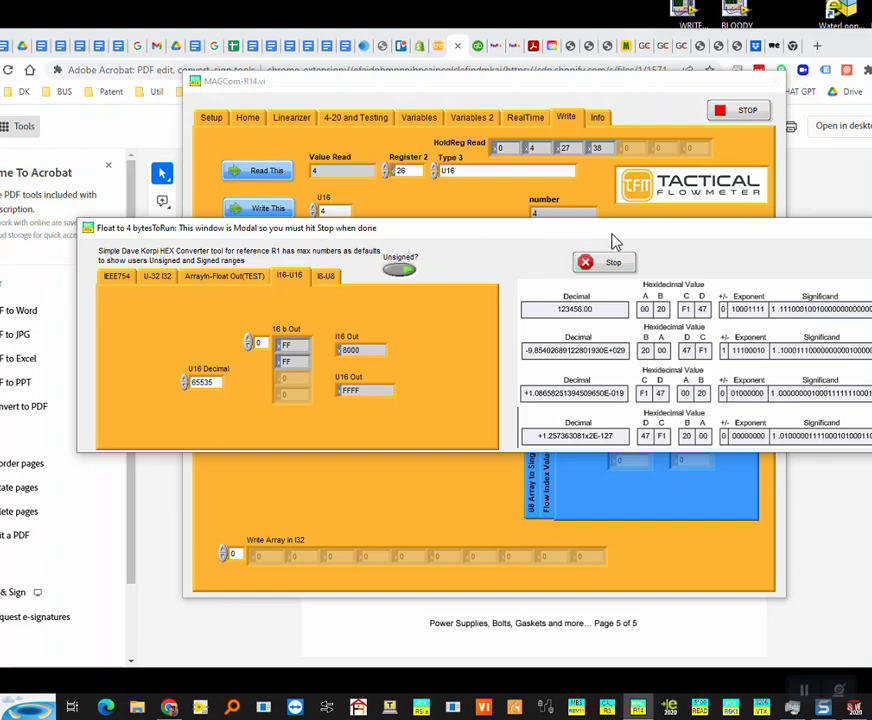
drag(613, 232, 555, 234)
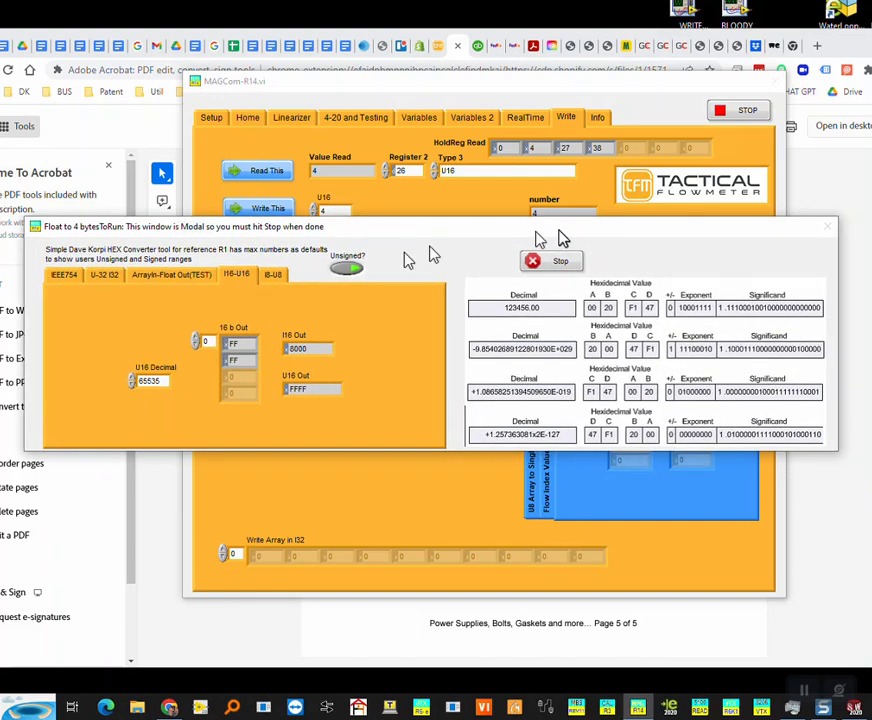
click(64, 274)
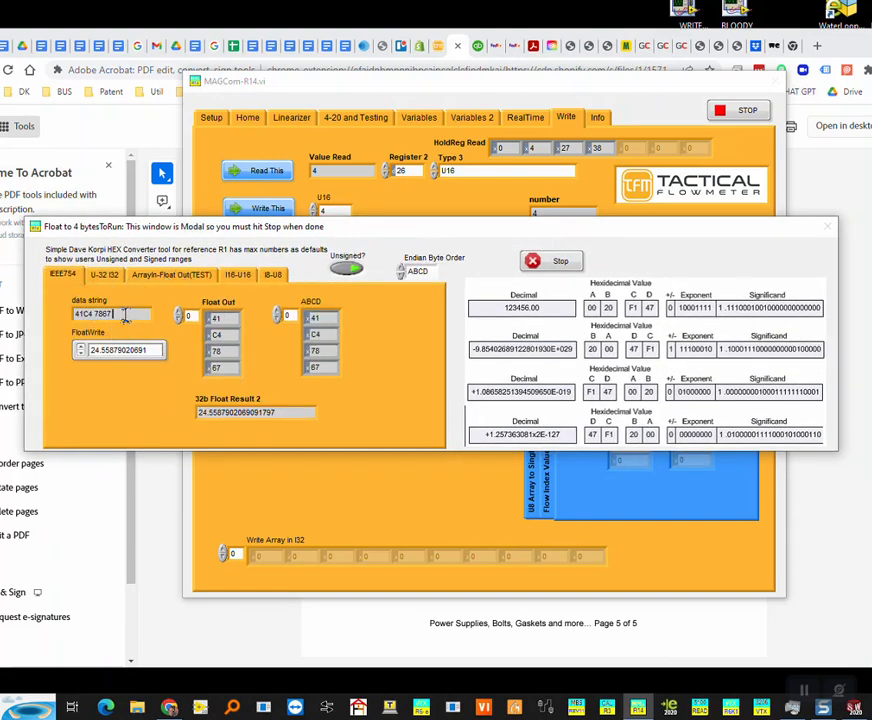
click(81, 347)
click(81, 347)
Step: Cycle the converter's endian byte order through its alternatives and return it to ABCD
click(399, 275)
click(399, 275)
click(399, 275)
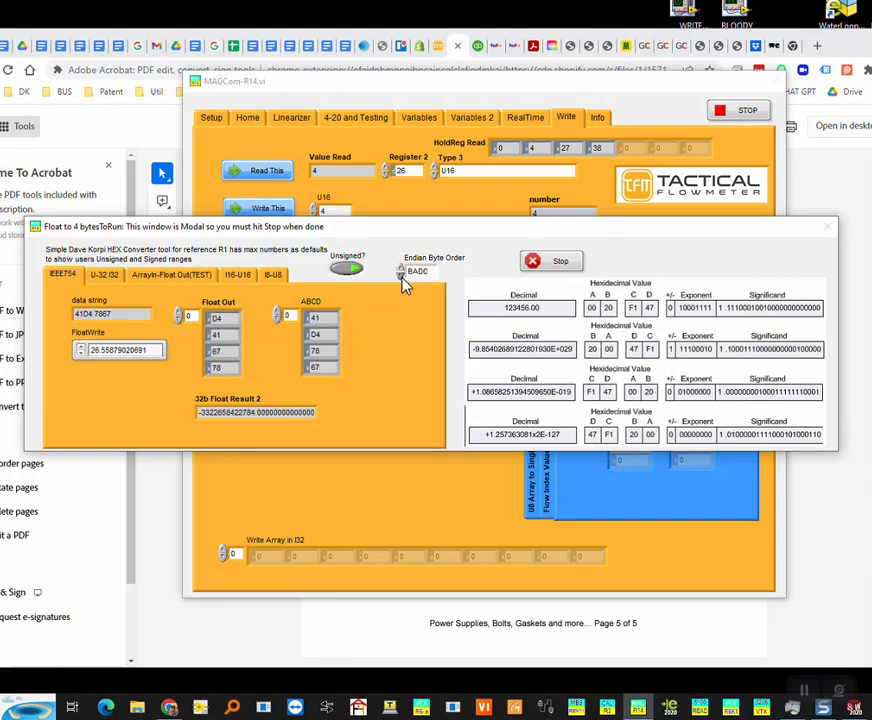
click(400, 276)
click(412, 273)
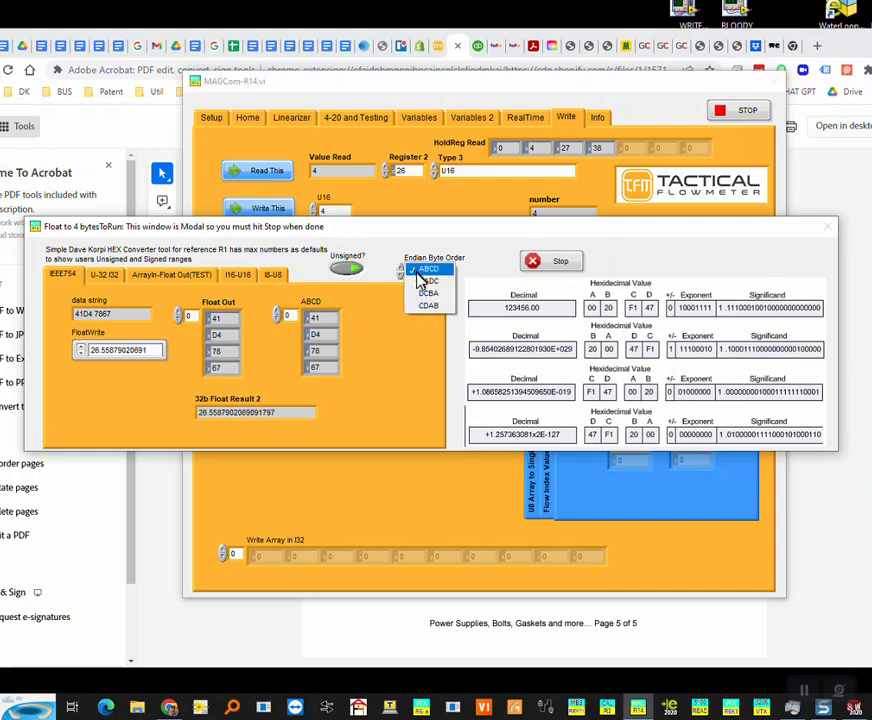
click(414, 274)
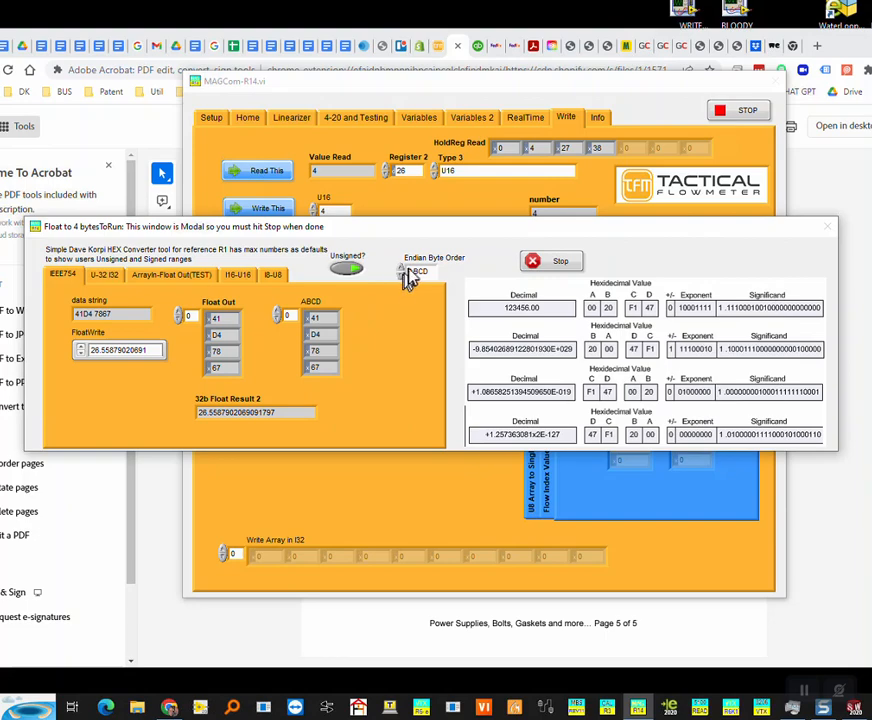
click(414, 274)
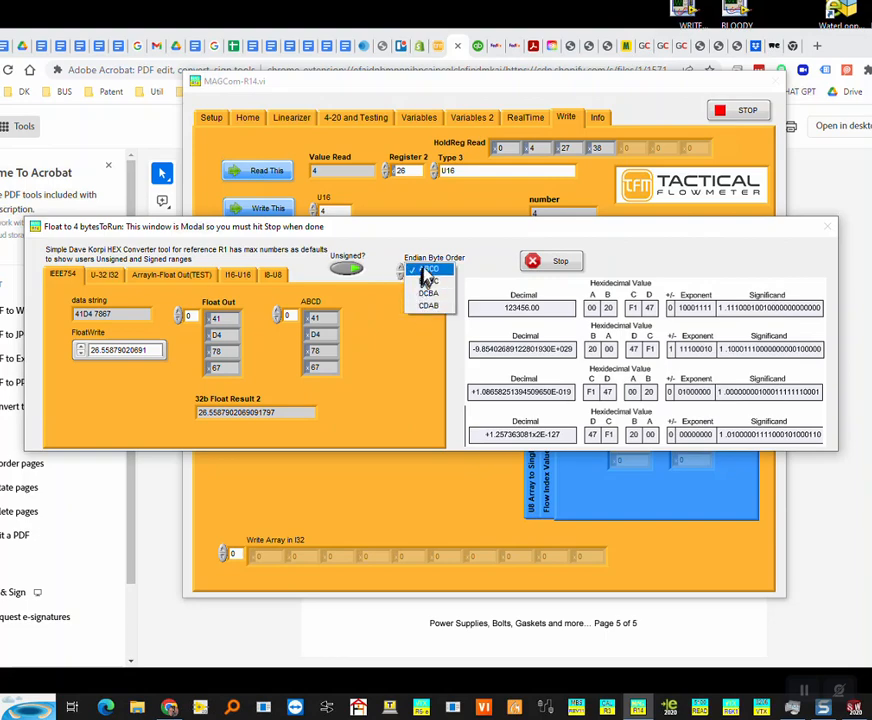
click(416, 272)
Step: Examine the converter's U-32 I32, ArrayIn-Float Out, I16-U16 and I8-U8 conversions, and stop the converter
click(112, 276)
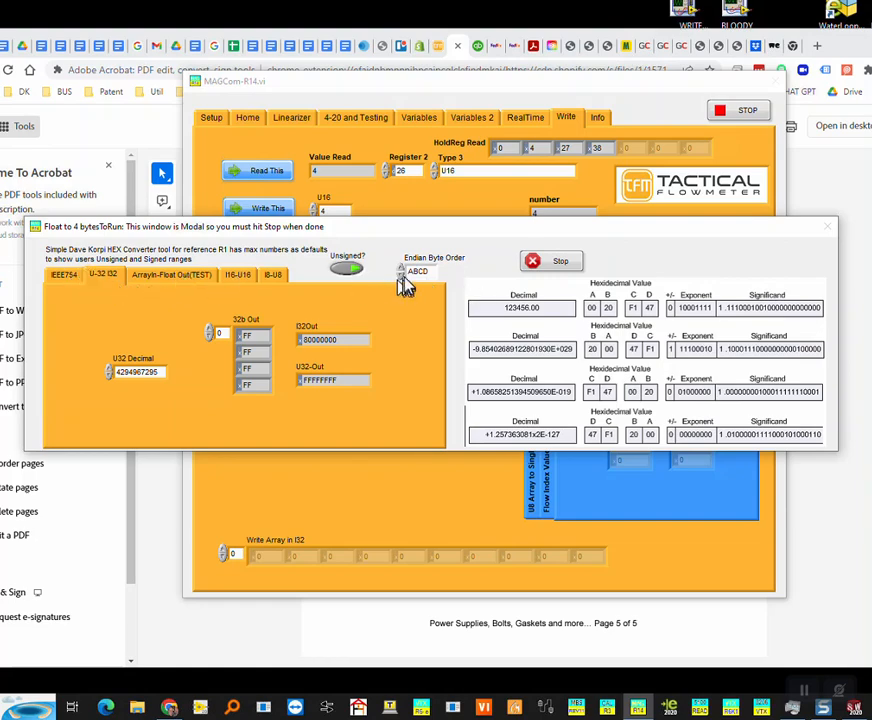
click(195, 275)
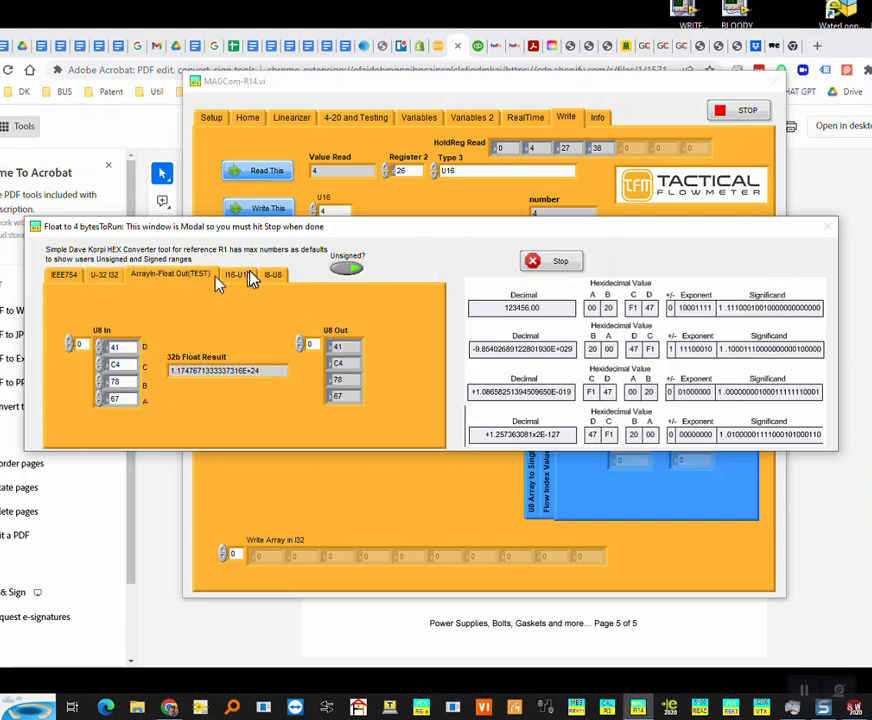
click(247, 284)
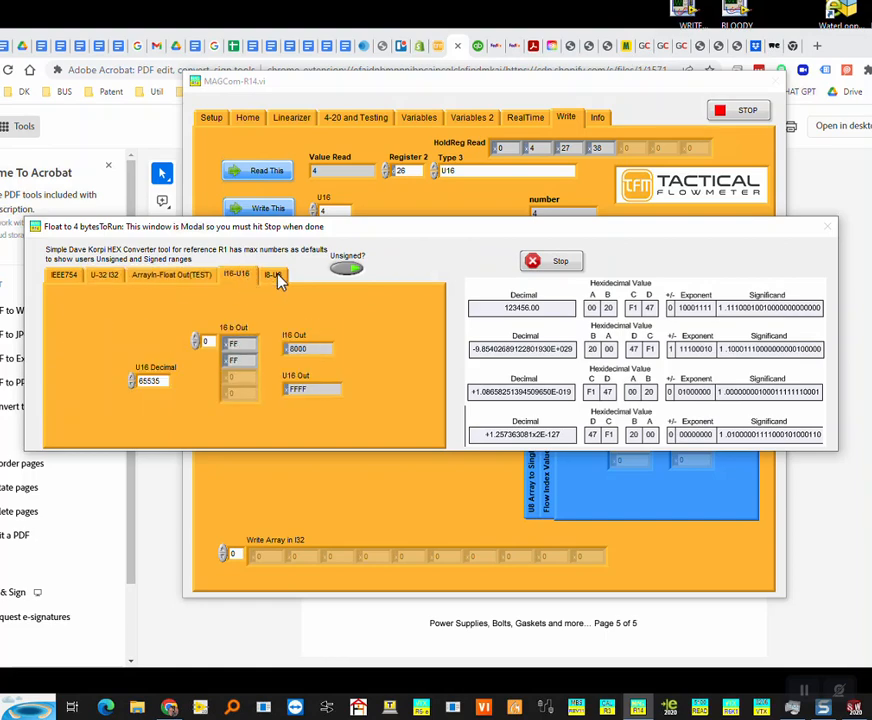
click(276, 278)
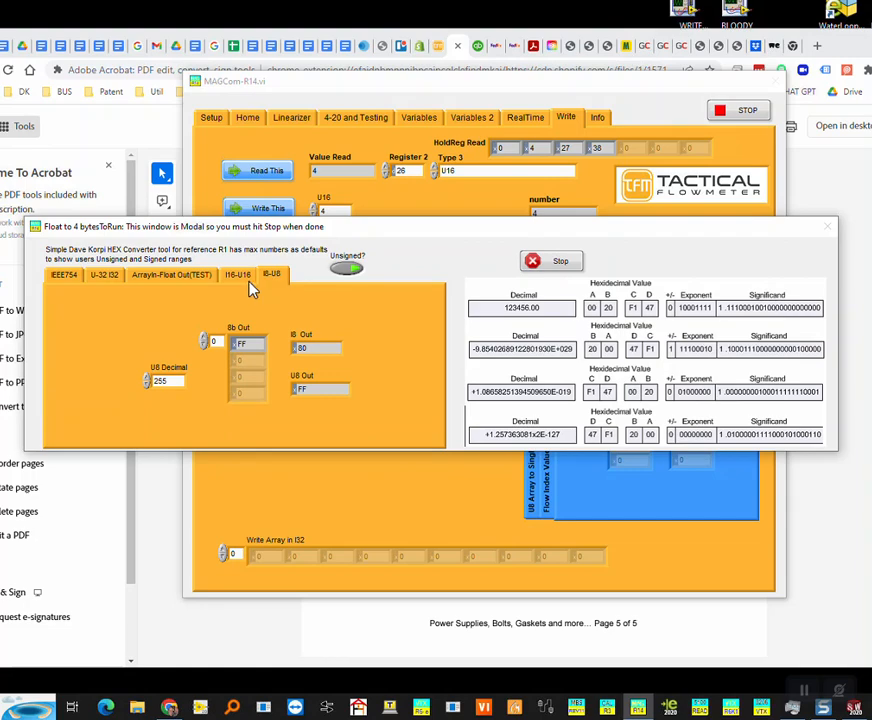
click(247, 283)
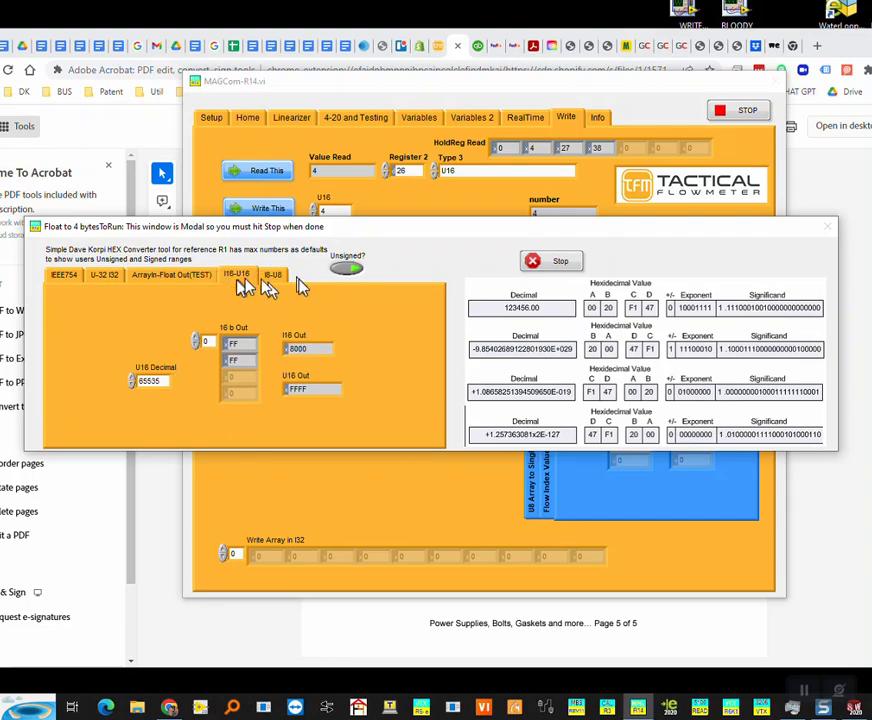
click(553, 268)
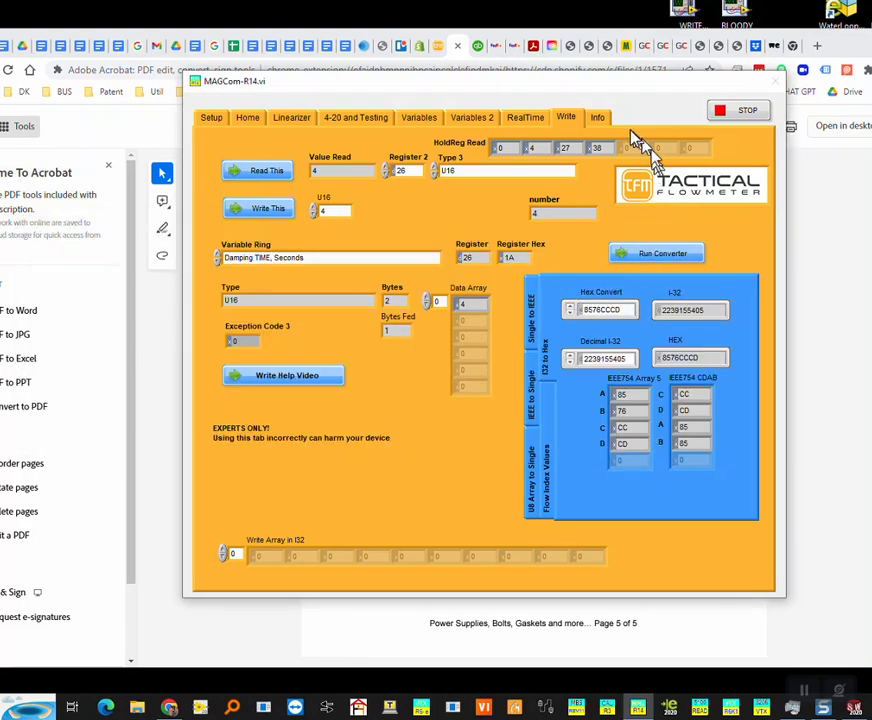
Step: Stop the MAGCom program, save the config data and decline to quit
click(749, 118)
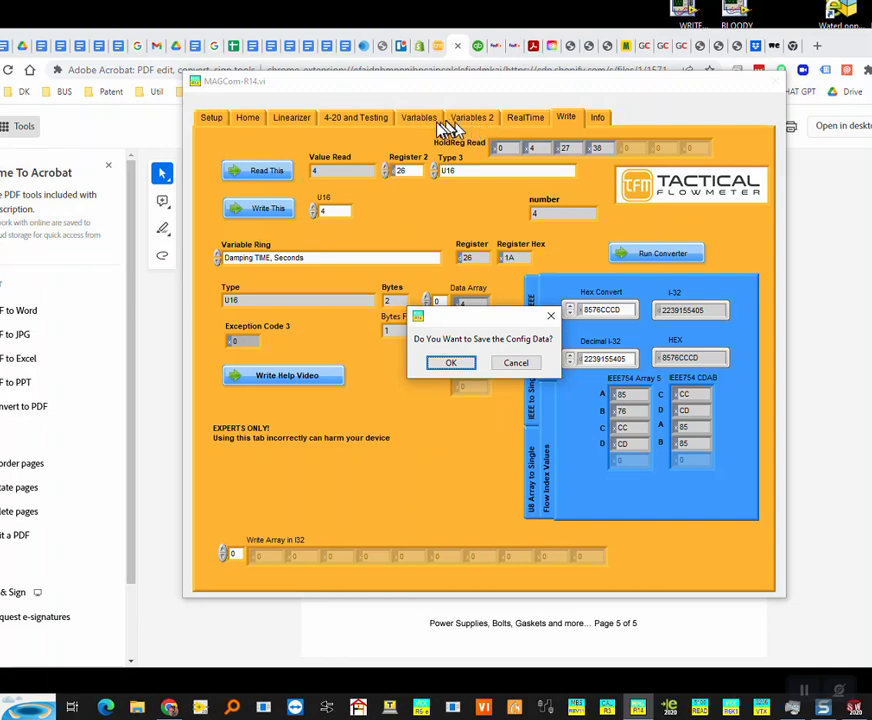
click(447, 366)
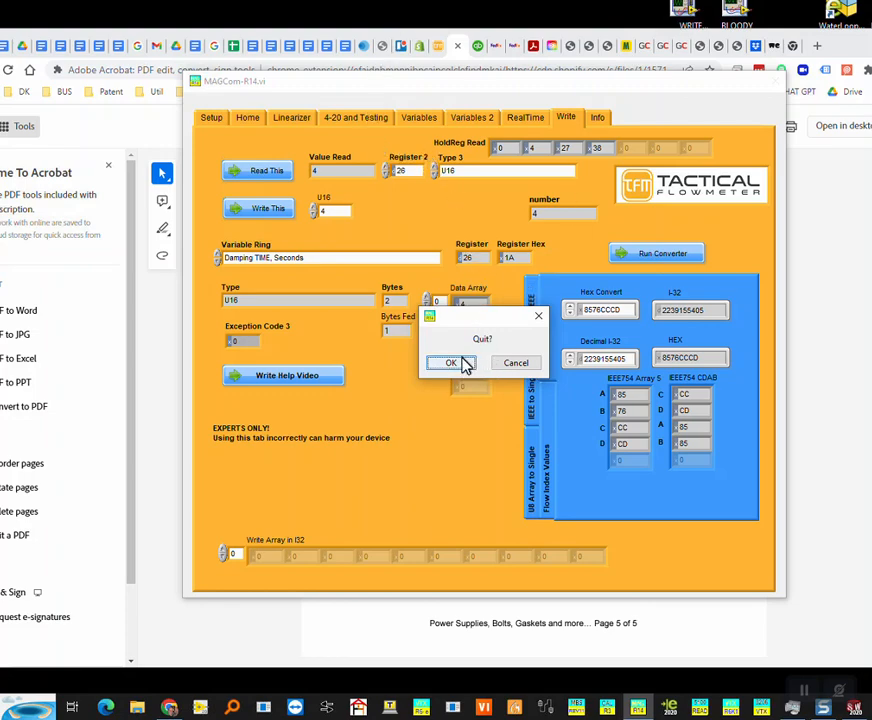
click(511, 365)
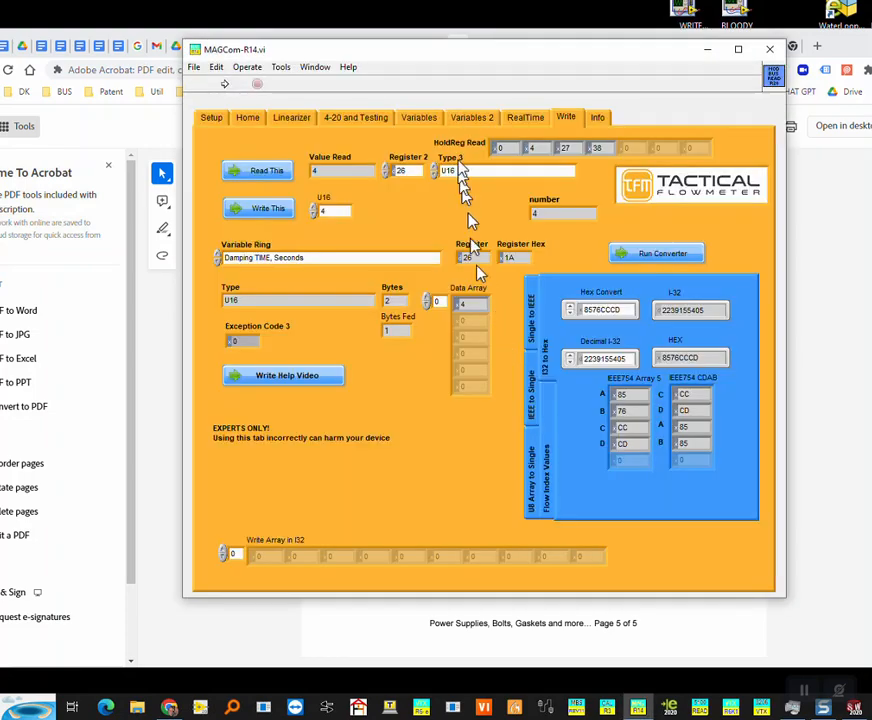
Step: Run MAGCom again, load TFM-MAG.cfg and accept the ModBUS COM settings to start reading the meter
drag(433, 58, 386, 72)
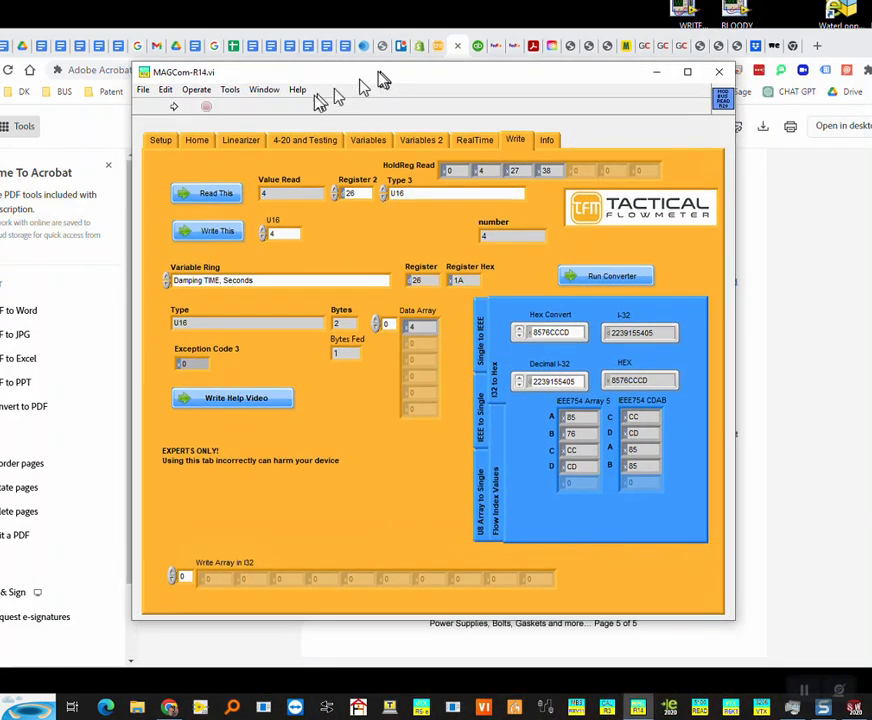
click(177, 107)
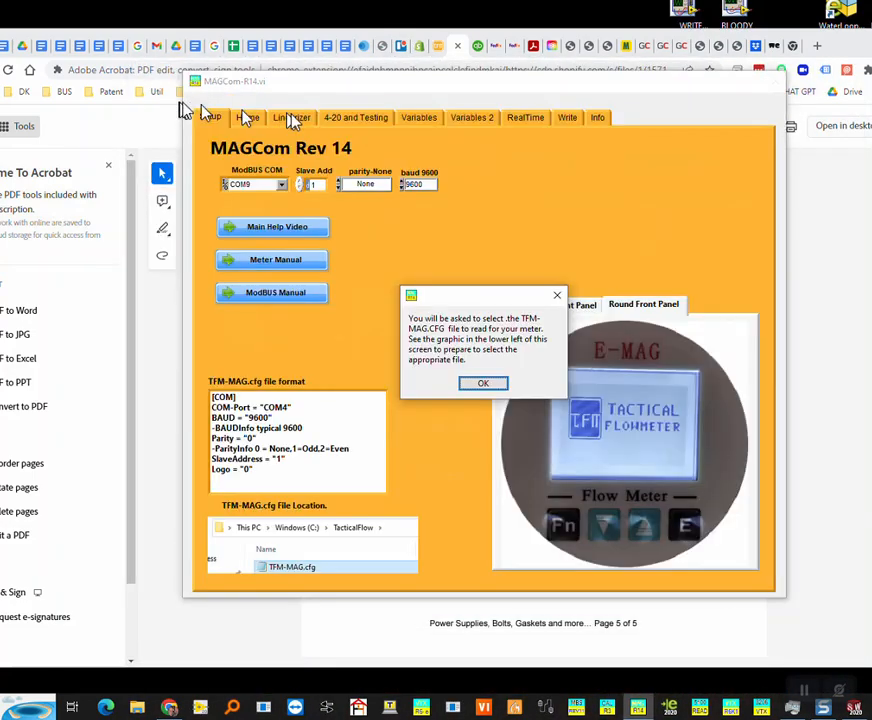
click(492, 384)
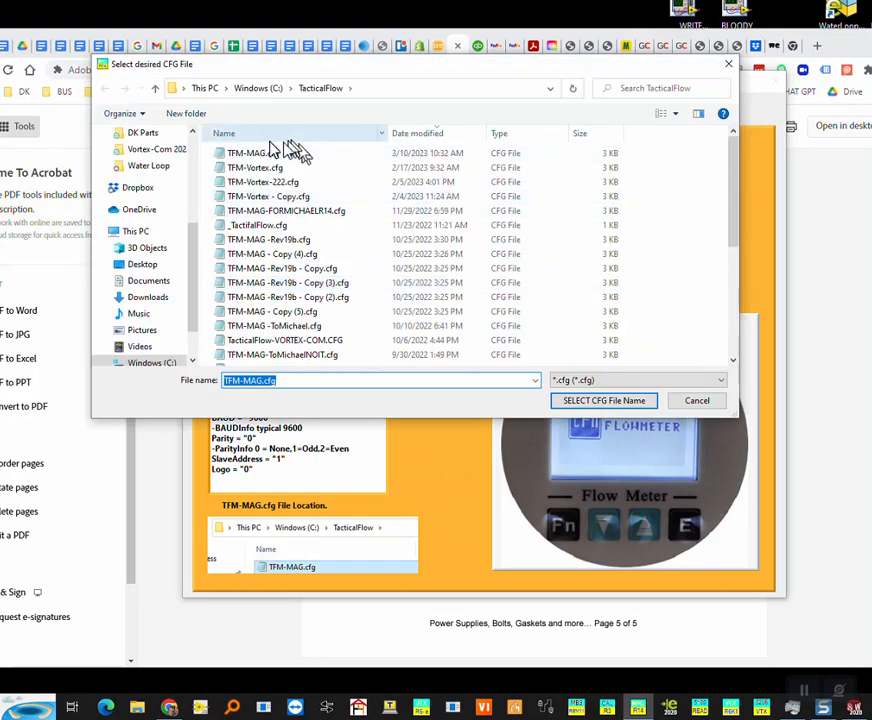
double_click(261, 152)
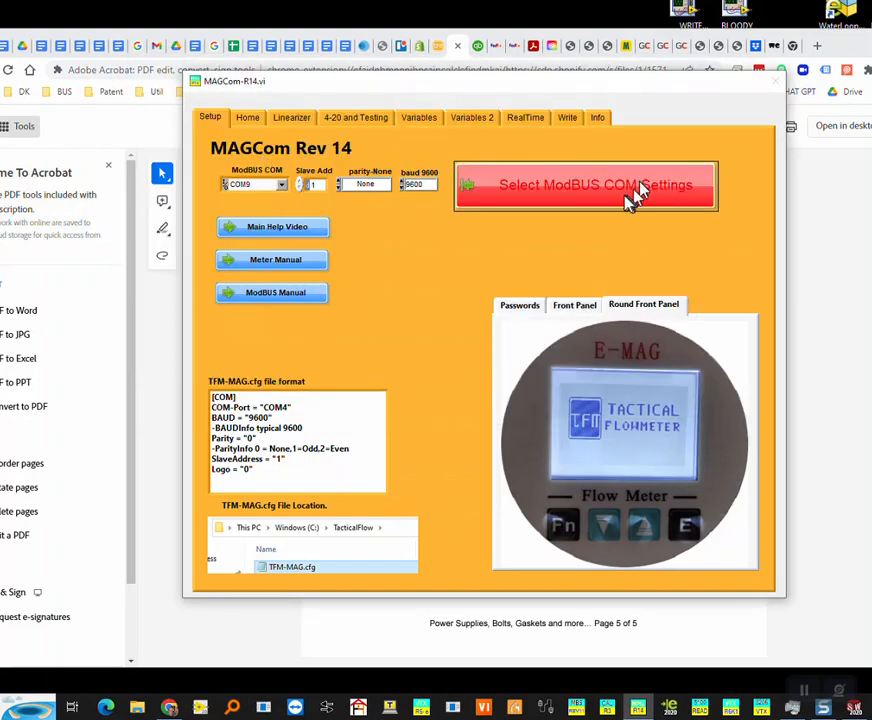
click(627, 194)
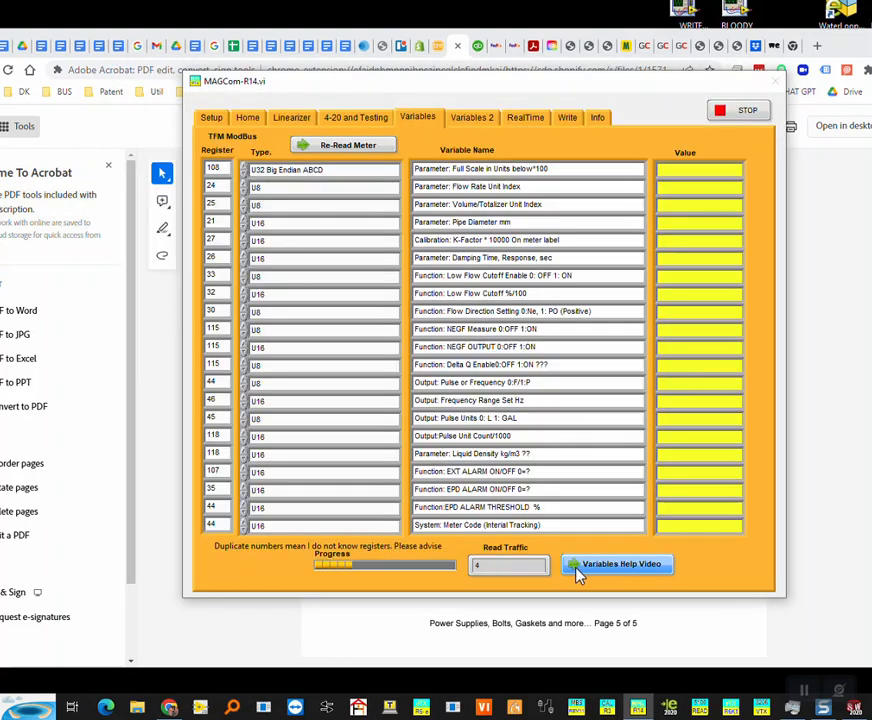